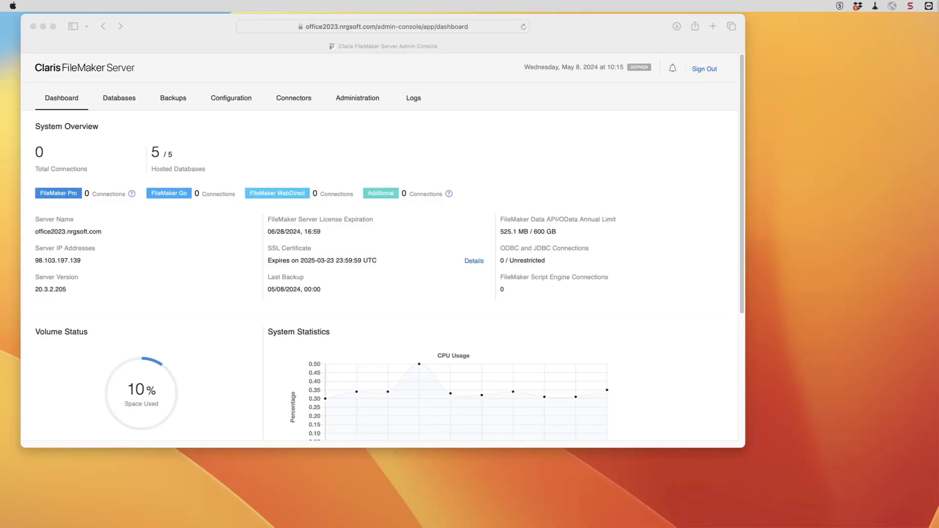
Filter the hosted Databases list by 'ups'.
click(237, 404)
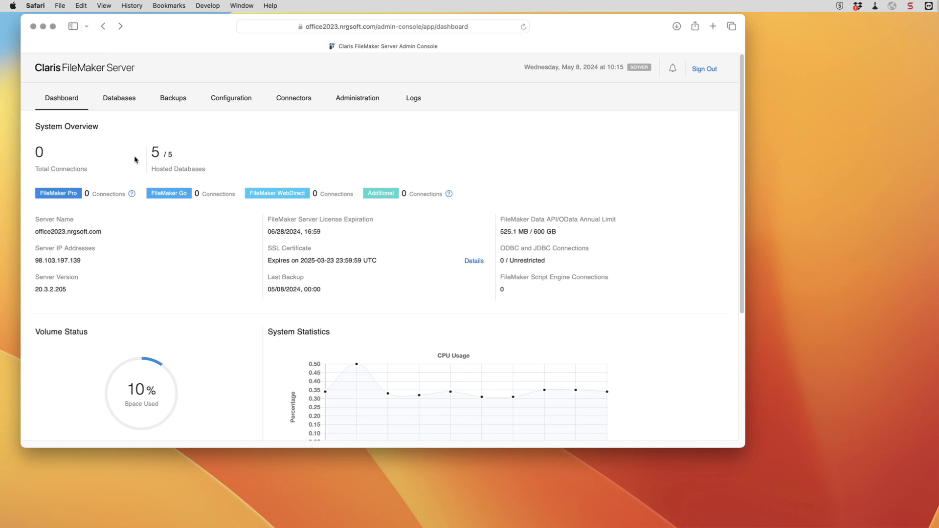
click(117, 101)
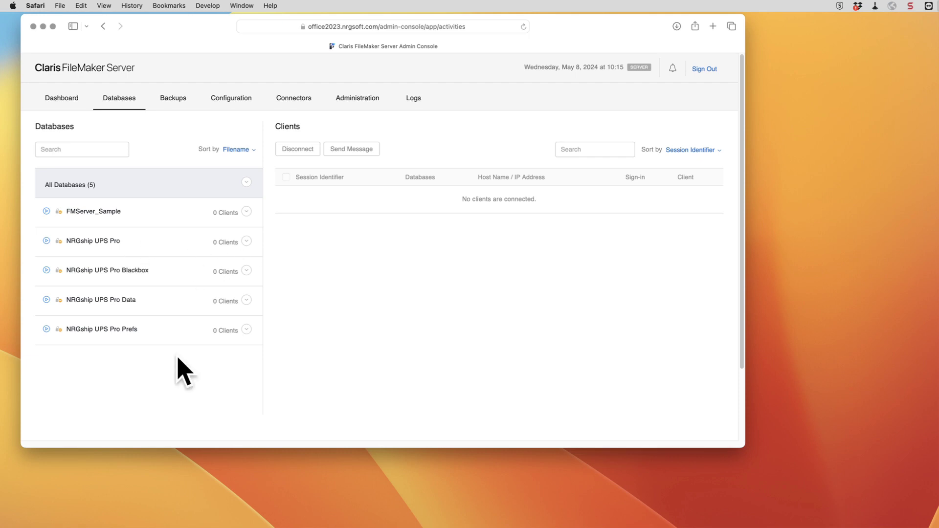
click(99, 150)
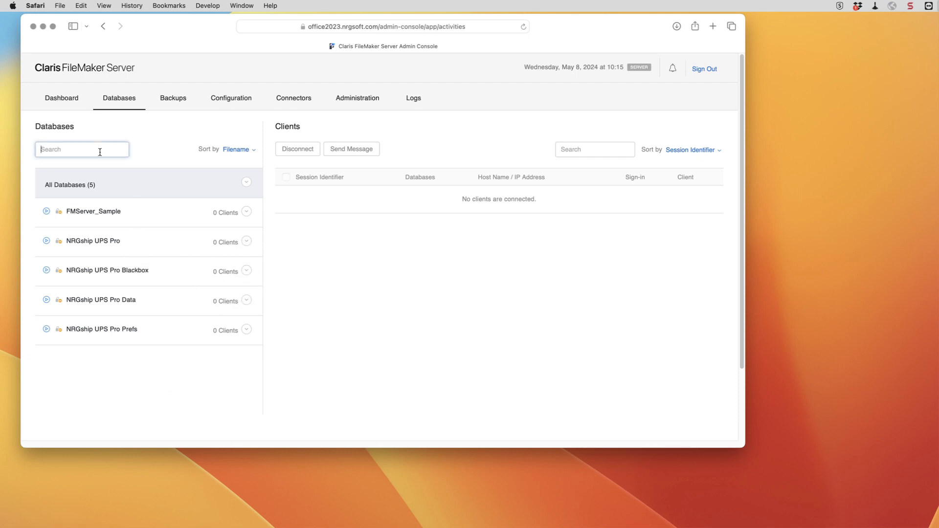
text(ups)
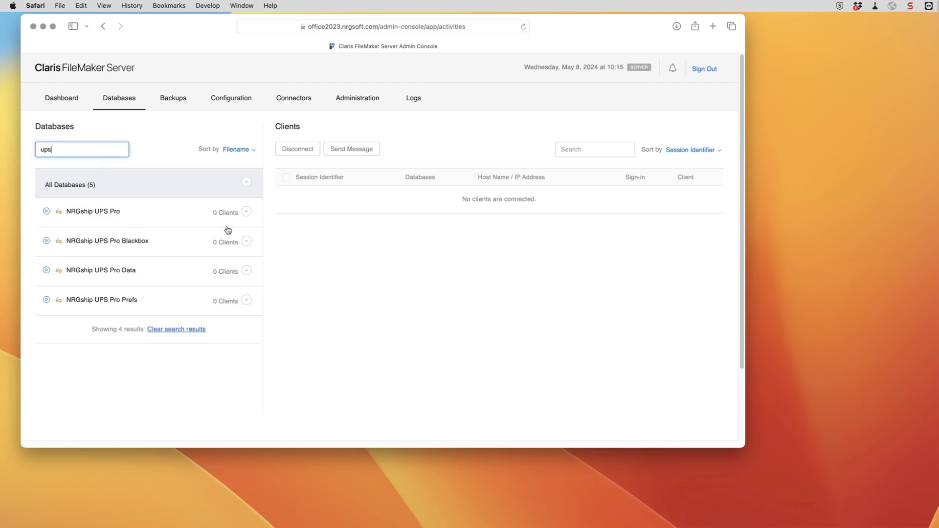
Close NRGship UPS Pro, Blackbox, Data and Prefs databases one after another.
click(247, 212)
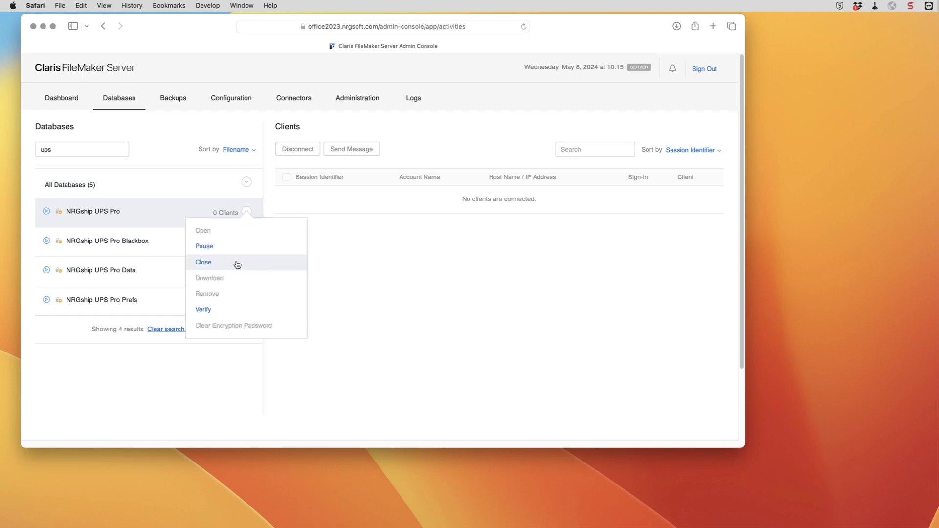
click(239, 263)
click(246, 242)
click(229, 293)
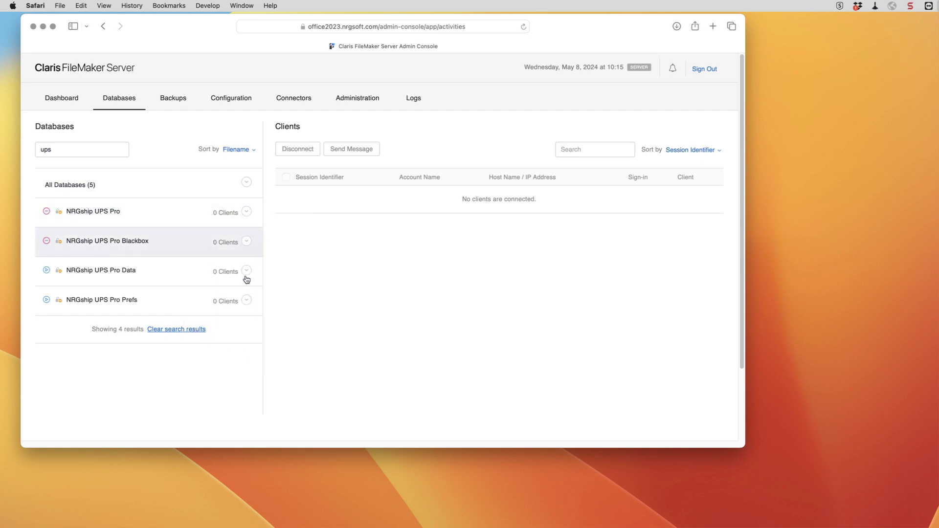
click(245, 271)
click(232, 322)
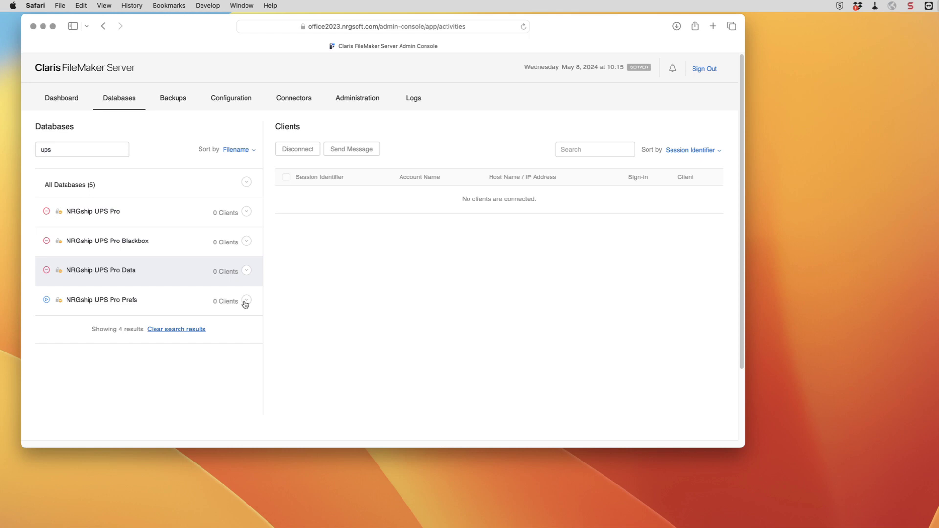
click(245, 300)
click(227, 352)
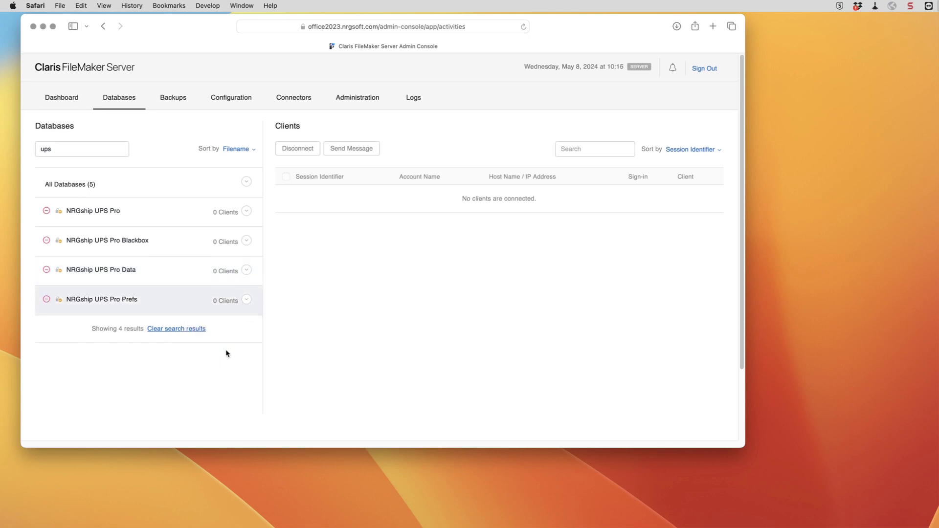
Prepare NRGship UPS Pro, Blackbox, Data and Prefs databases for download.
click(247, 213)
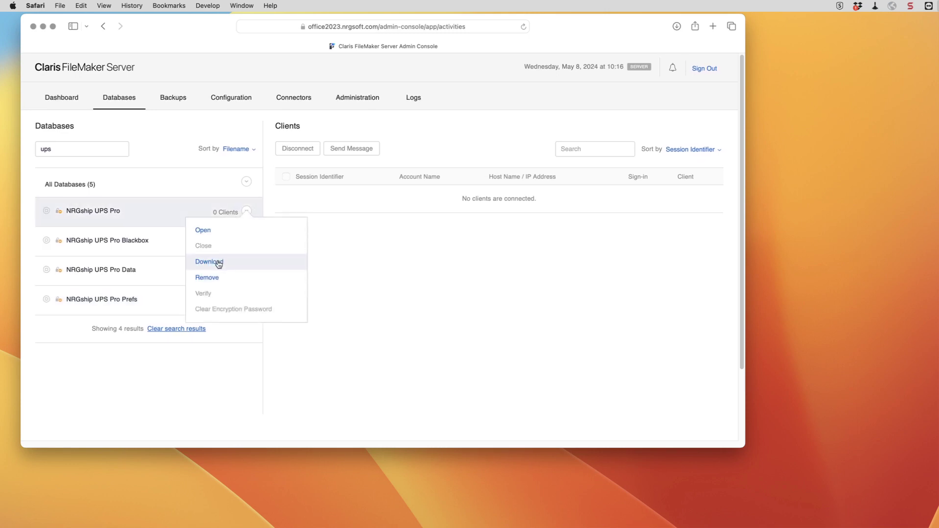
click(218, 264)
click(245, 241)
click(222, 289)
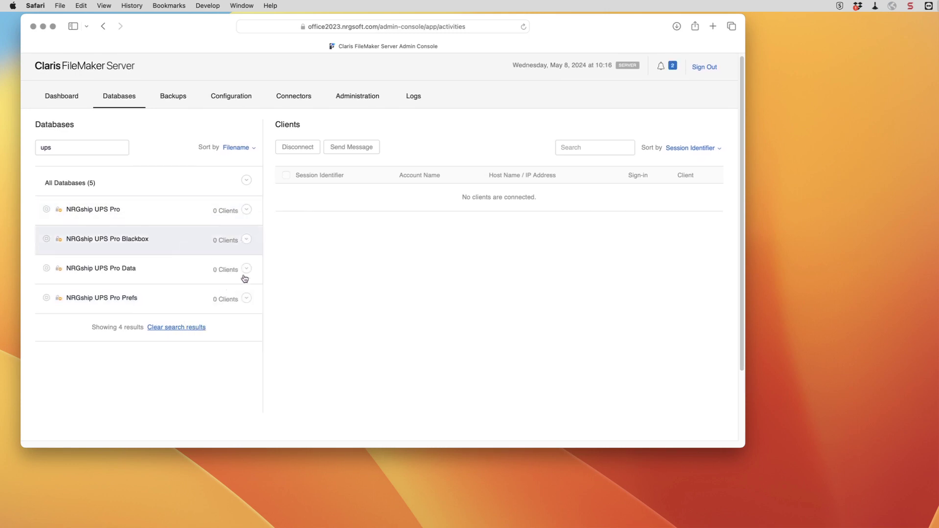
click(247, 269)
click(230, 313)
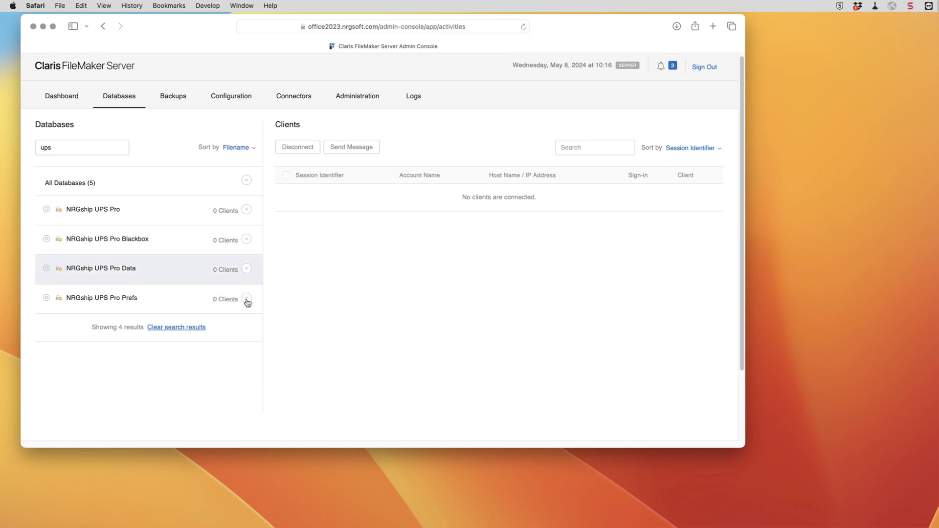
click(246, 300)
click(225, 352)
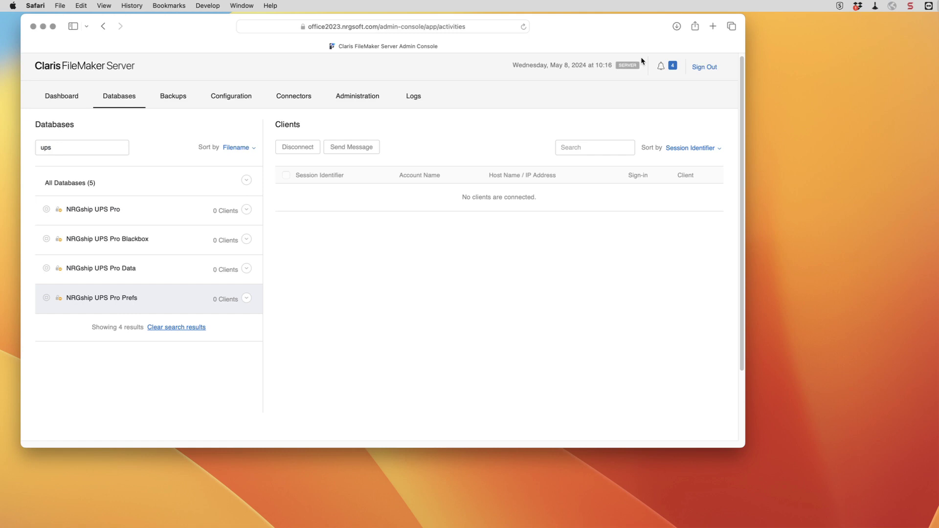
Download each of the four prepared files from the notifications, allowing site downloads.
click(661, 67)
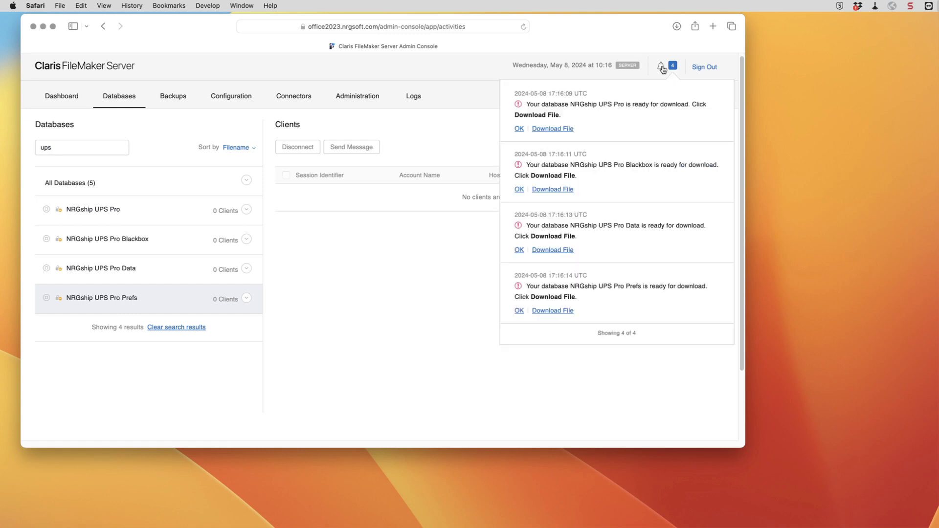
click(557, 130)
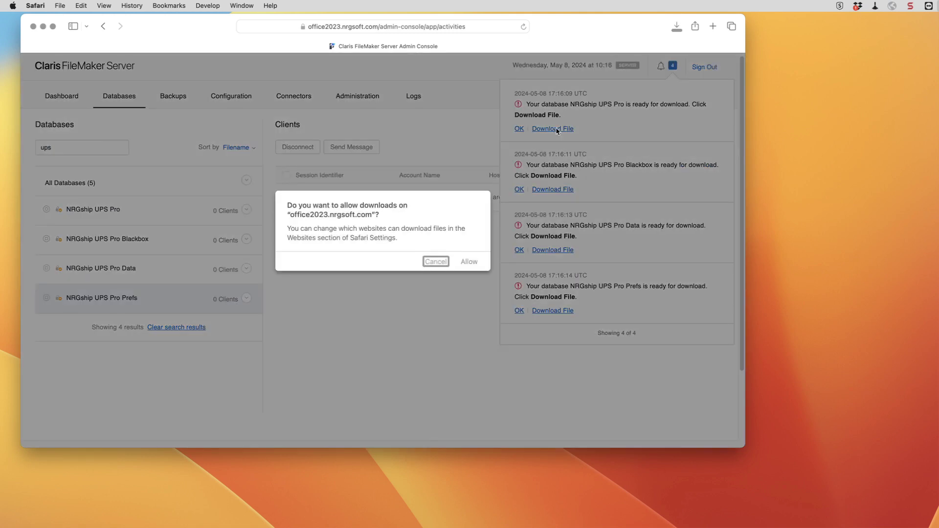
click(472, 265)
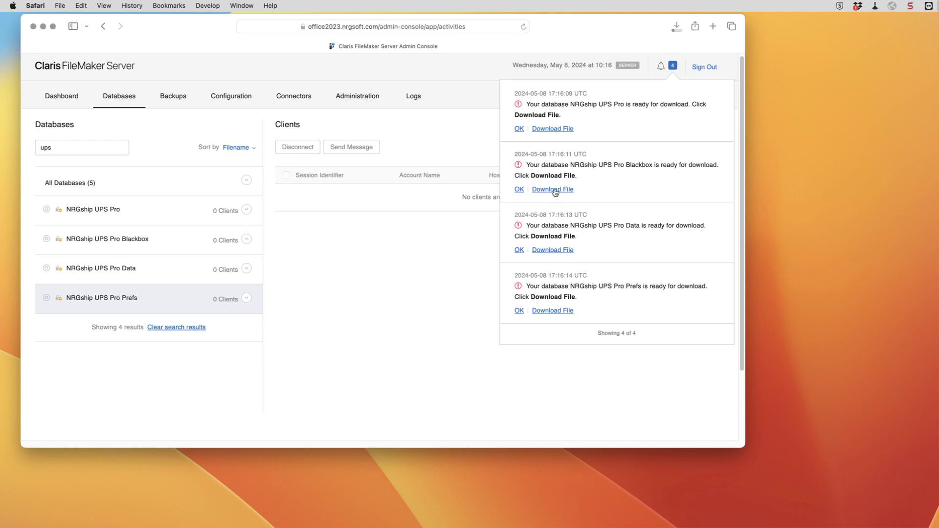
click(553, 250)
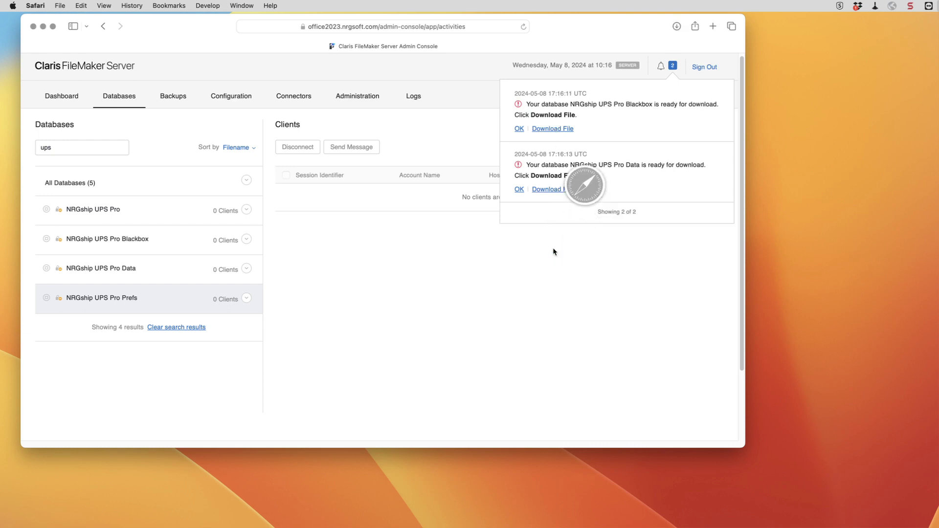
click(553, 190)
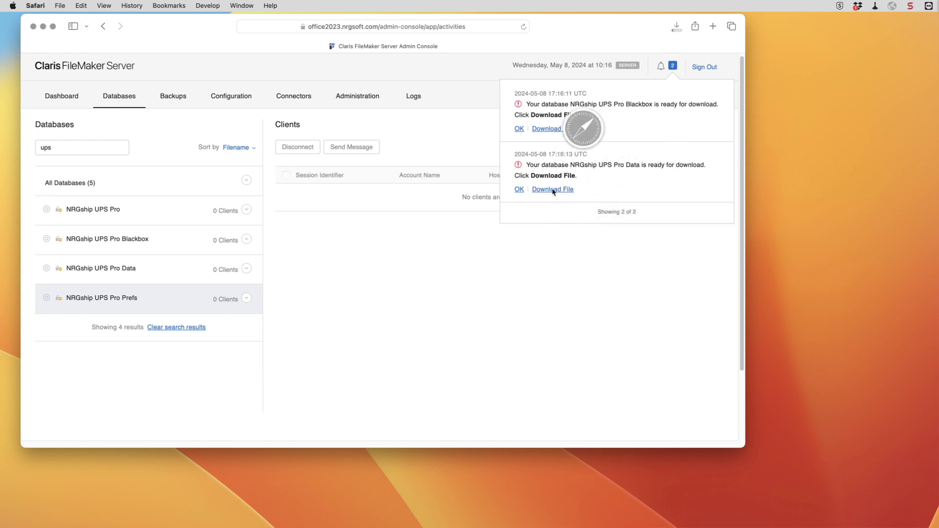
click(549, 129)
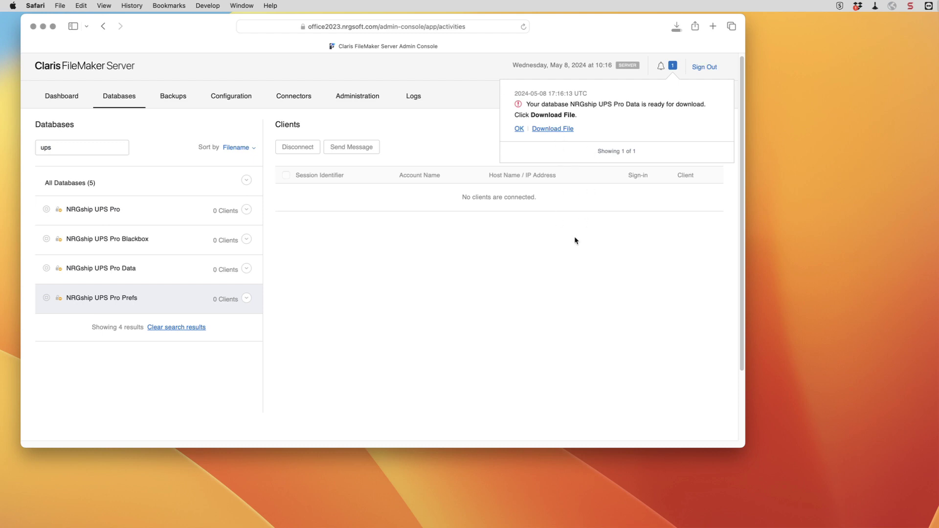
click(551, 129)
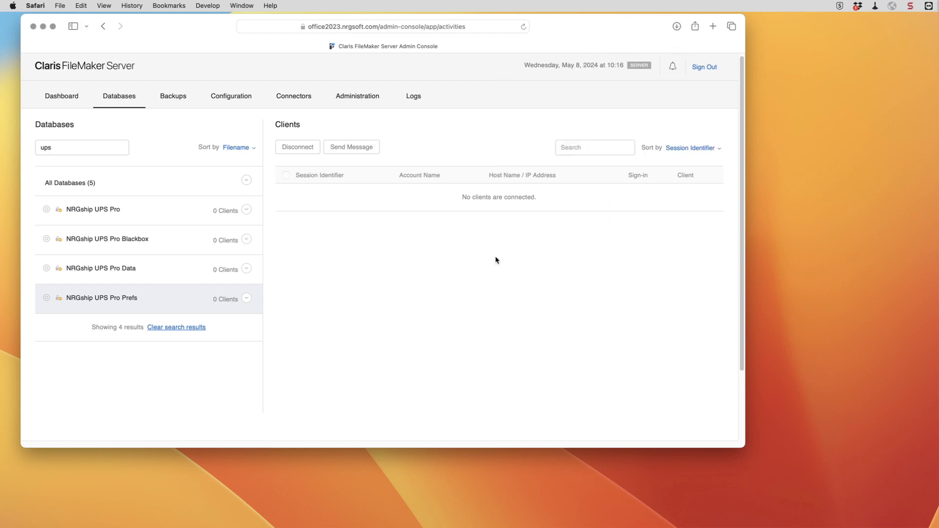
Remove the Prefs, Data, Blackbox and main NRGship UPS Pro databases, confirming each removal.
click(247, 298)
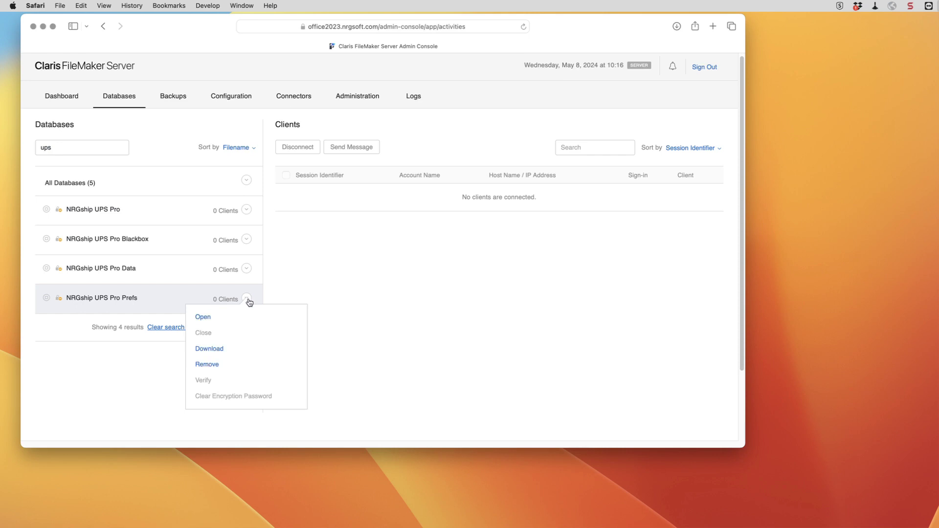
click(221, 364)
click(281, 216)
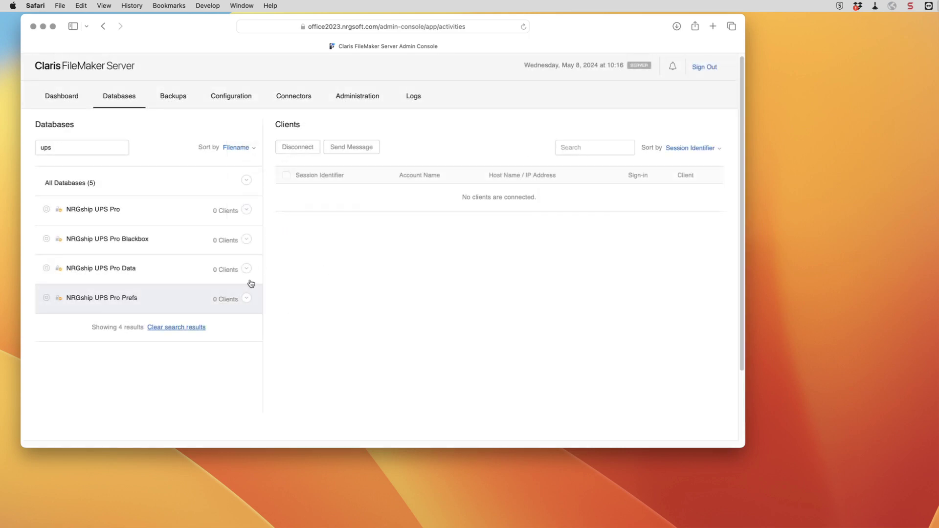
click(246, 270)
click(224, 333)
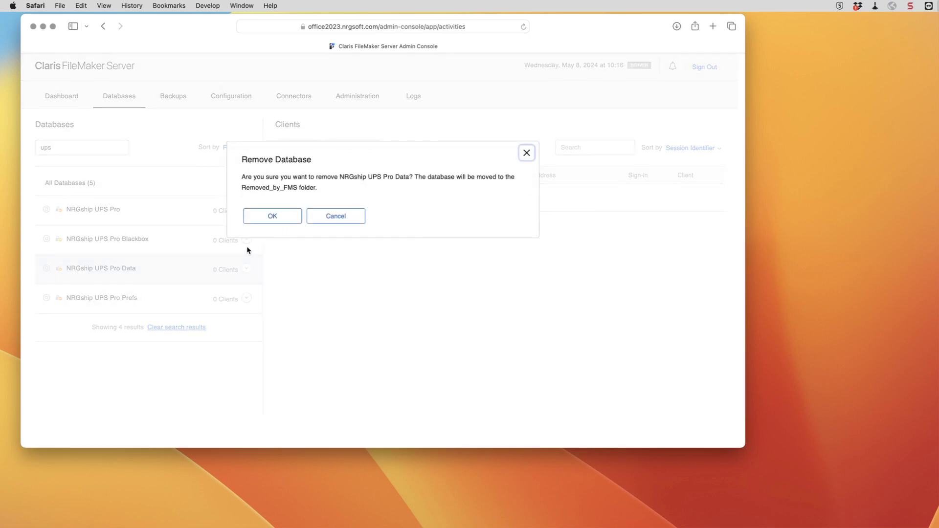
click(275, 216)
click(246, 239)
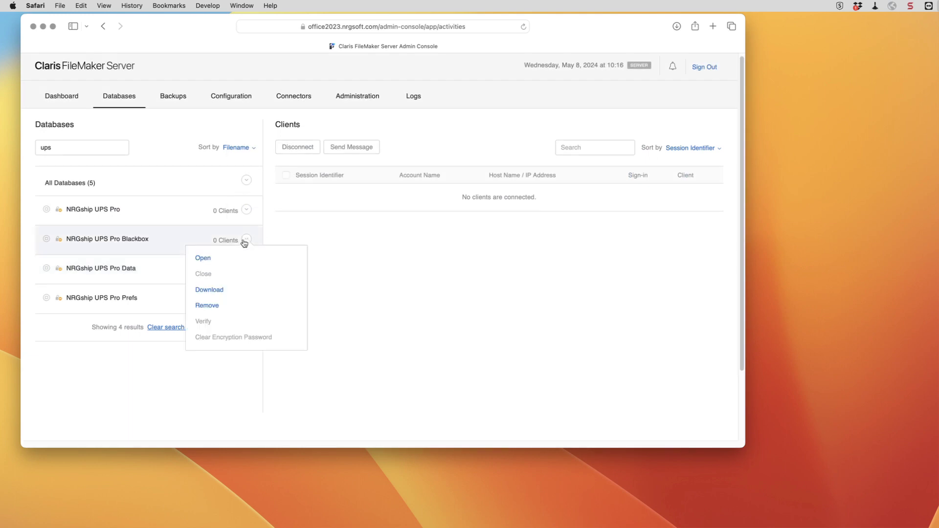
click(219, 304)
click(270, 216)
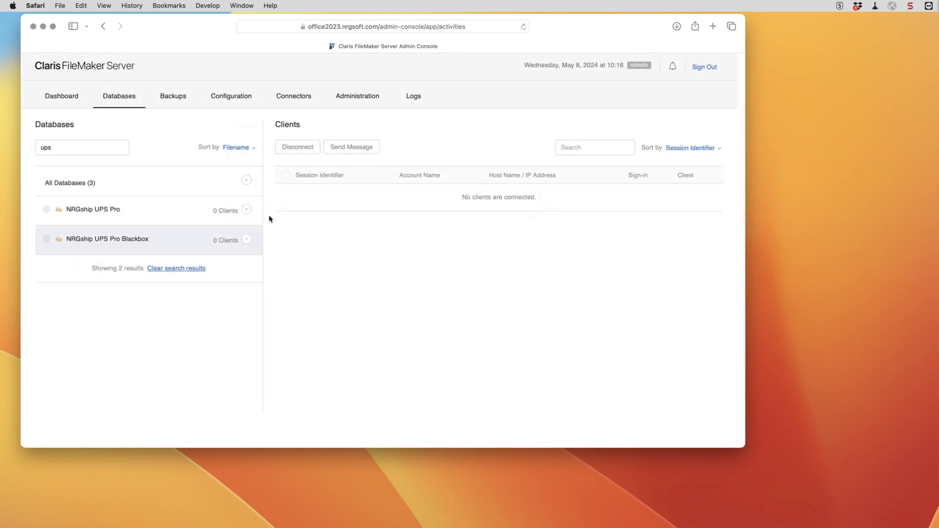
click(247, 211)
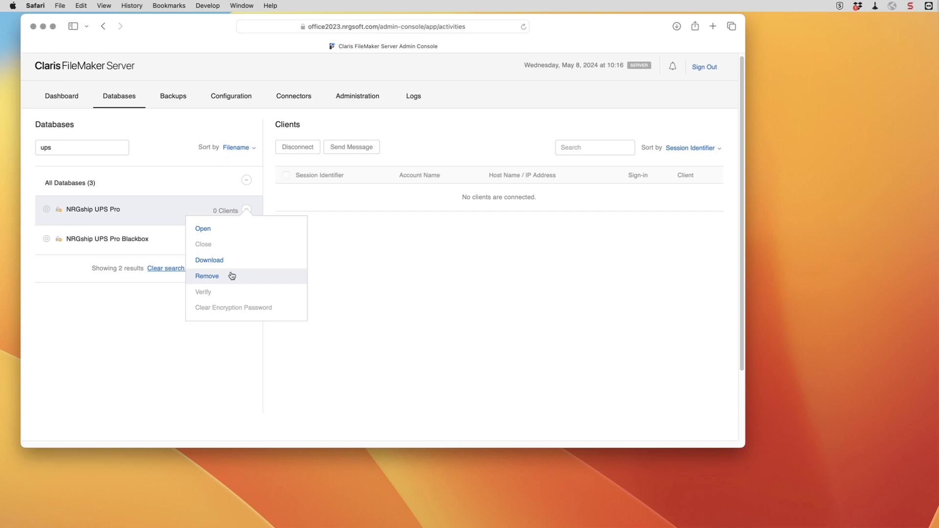
click(229, 275)
click(275, 215)
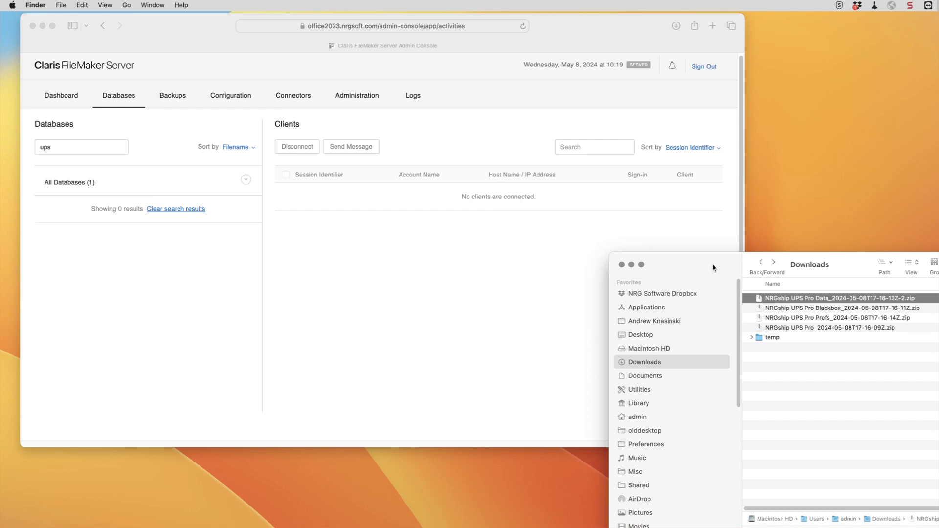
Create a new folder named 'UPS Upgrade' in Downloads.
drag(712, 266, 597, 197)
right_click(679, 313)
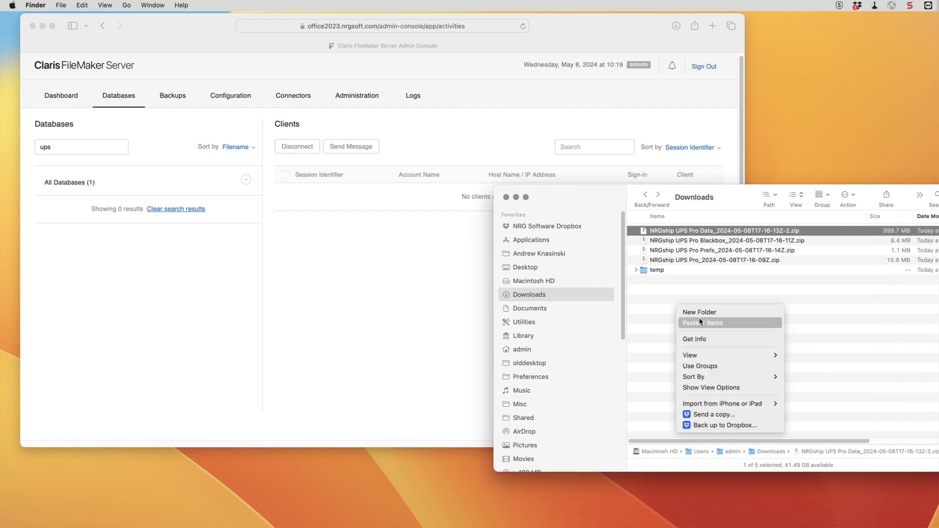
click(703, 317)
text(UPS)
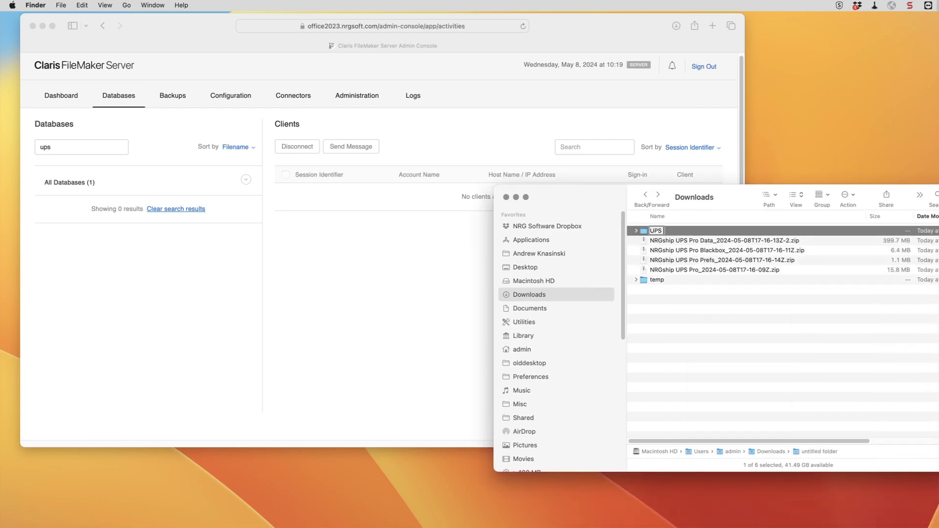
text( Upgrade)
key(Return)
Move the four backup zips into UPS Upgrade and expand them all.
click(676, 240)
shift+click(680, 270)
mouse_move(671, 241)
mouse_down()
mouse_move(670, 232)
mouse_move(683, 233)
mouse_up()
super+click(677, 242)
click(681, 269)
shift+click(682, 242)
double_click(683, 233)
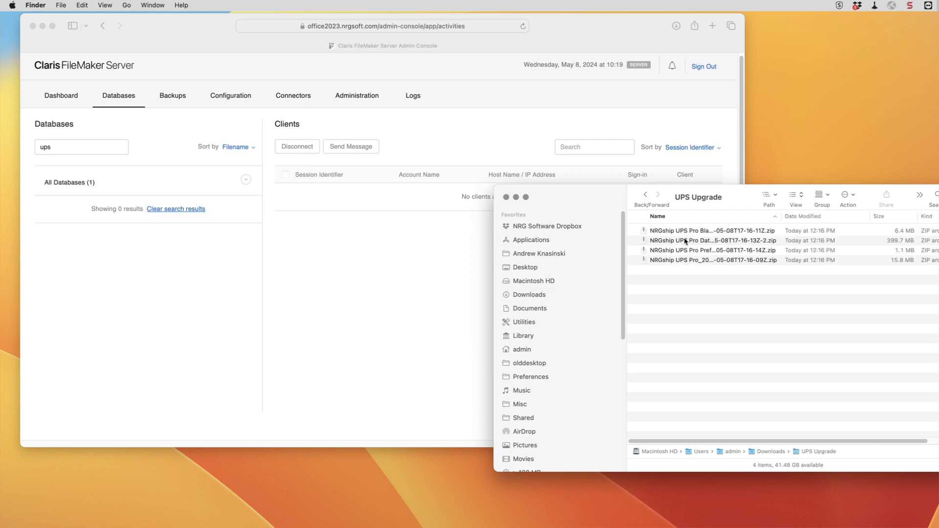
key(super+a)
key(super+o)
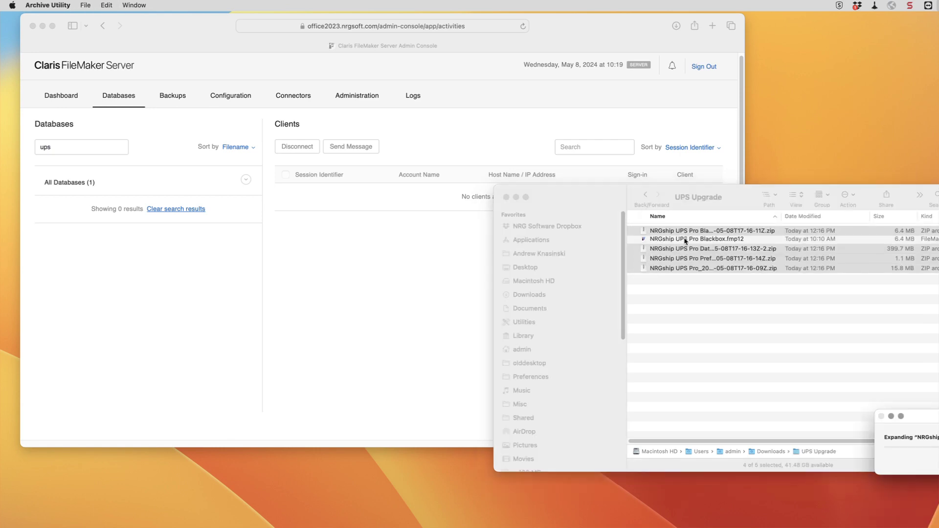
Create a 'zip' subfolder and move the four zip archives into it.
right_click(684, 351)
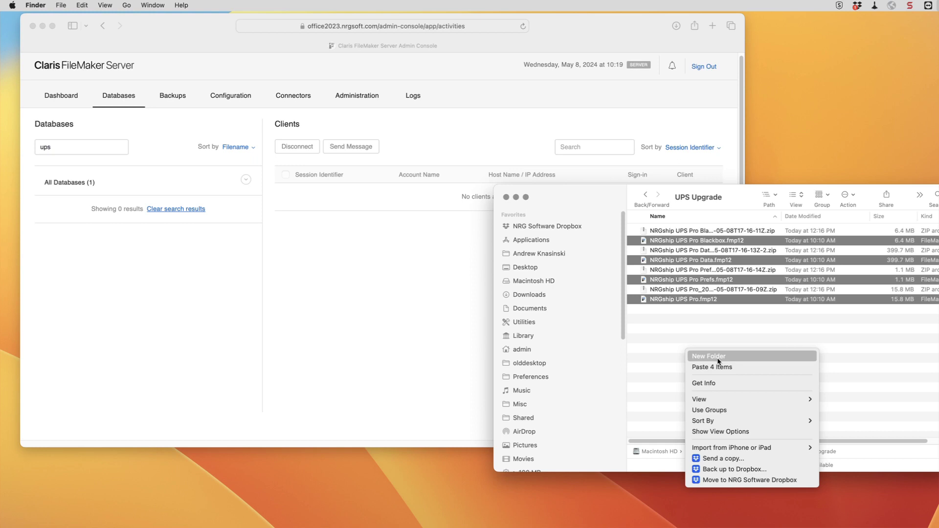
click(718, 360)
text(zip)
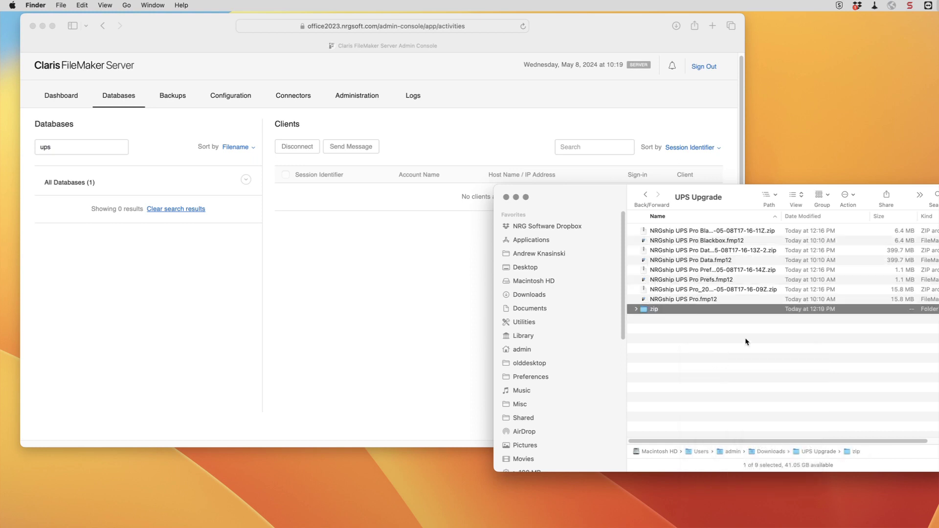
click(728, 291)
super+click(764, 271)
super+click(770, 251)
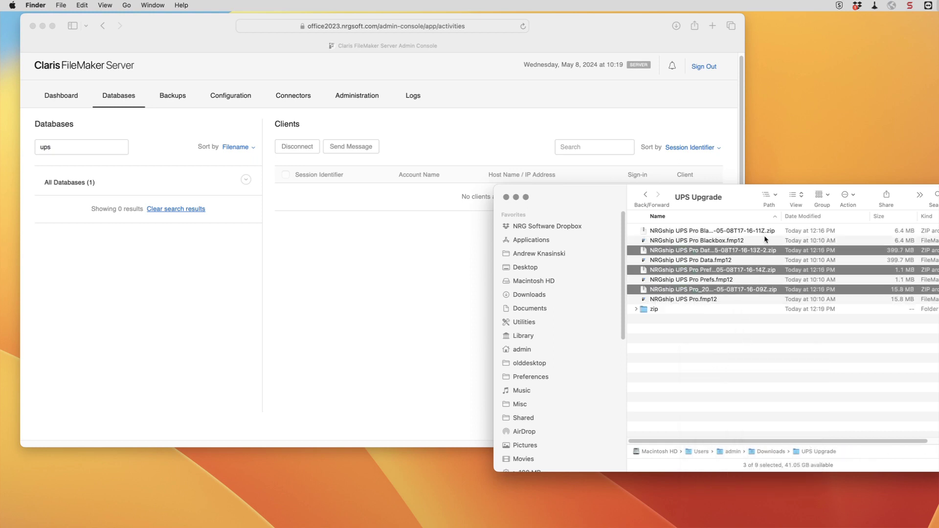
super+click(753, 231)
drag(707, 234, 655, 309)
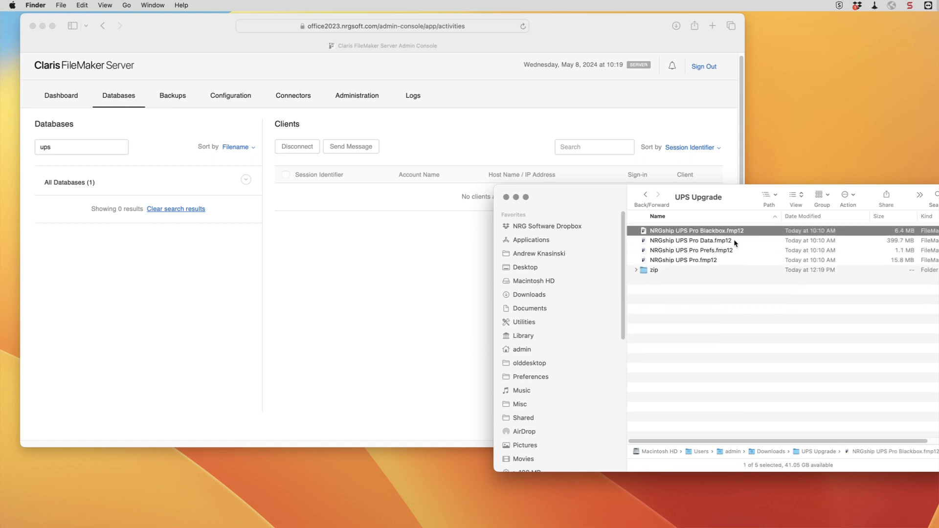
Rename the Blackbox and Data files to end in .bak.fmp12.
key(Return)
key(Right)
text(.bak)
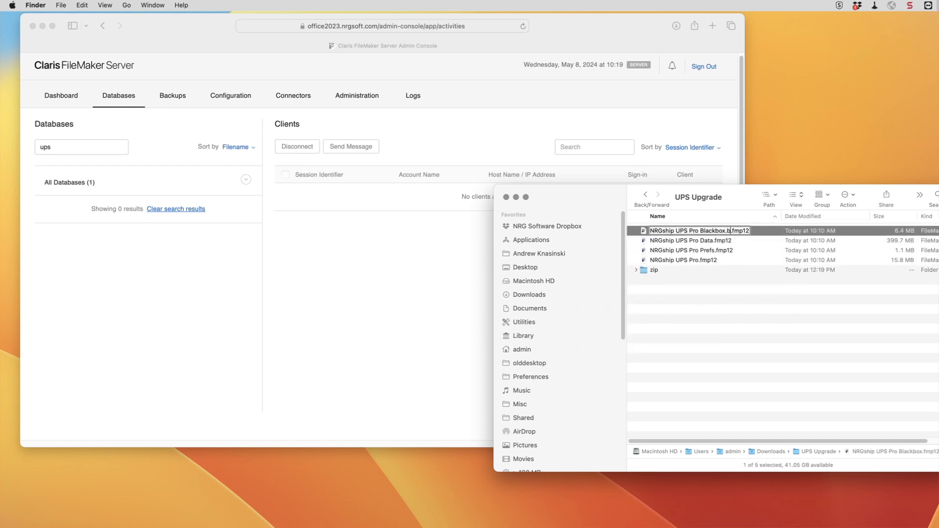
key(Return)
key(Down)
key(Return)
key(Right)
text(.bak)
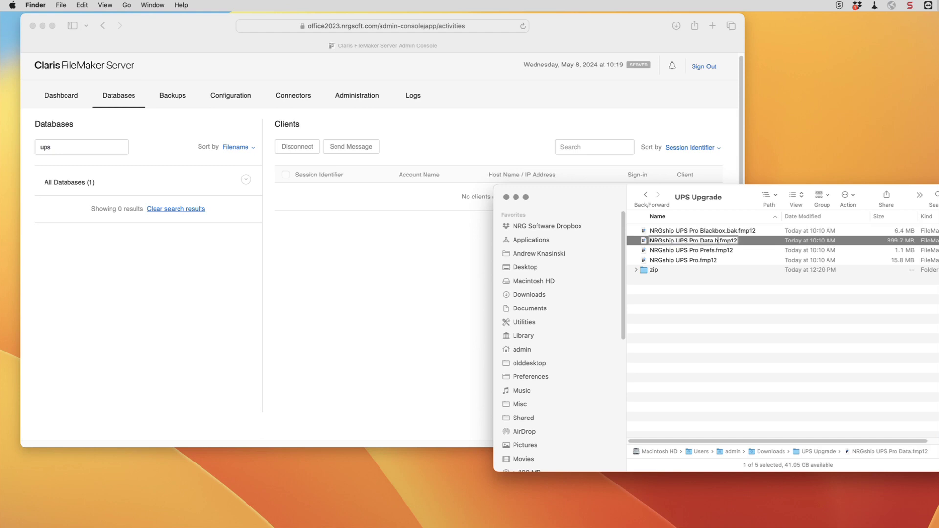
key(Return)
Rename the Prefs and main NRGship UPS Pro files to end in .bak.fmp12.
key(Down)
key(Return)
key(Right)
text(.bak)
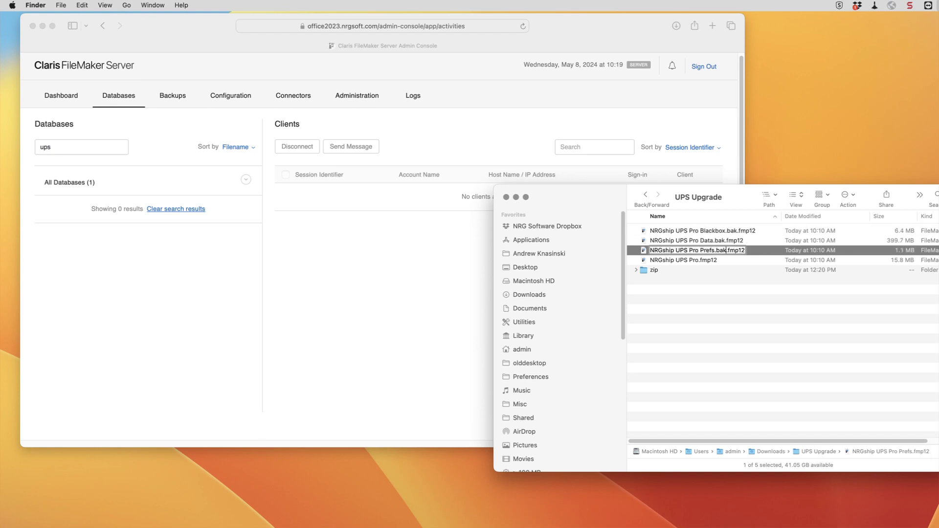
key(Return)
key(Down)
key(Return)
key(Right)
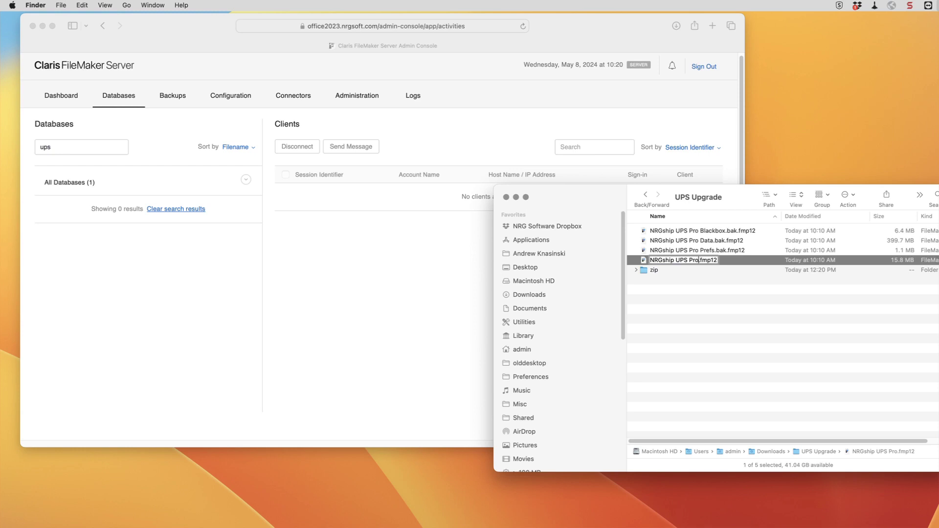
text(.bak)
key(Return)
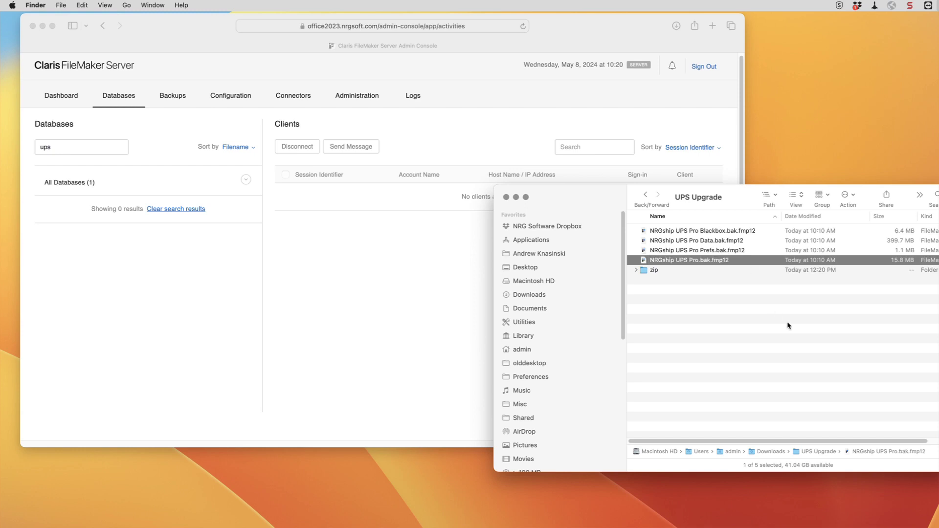
click(780, 342)
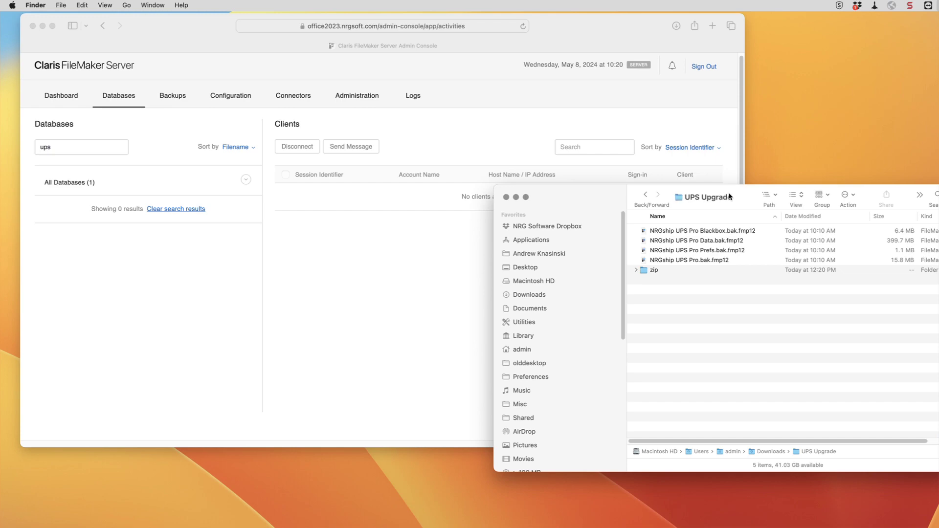
Download the latest NRGship UPS Pro files from the wiki's Upgrading page, then minimize Safari.
key(super+Tab)
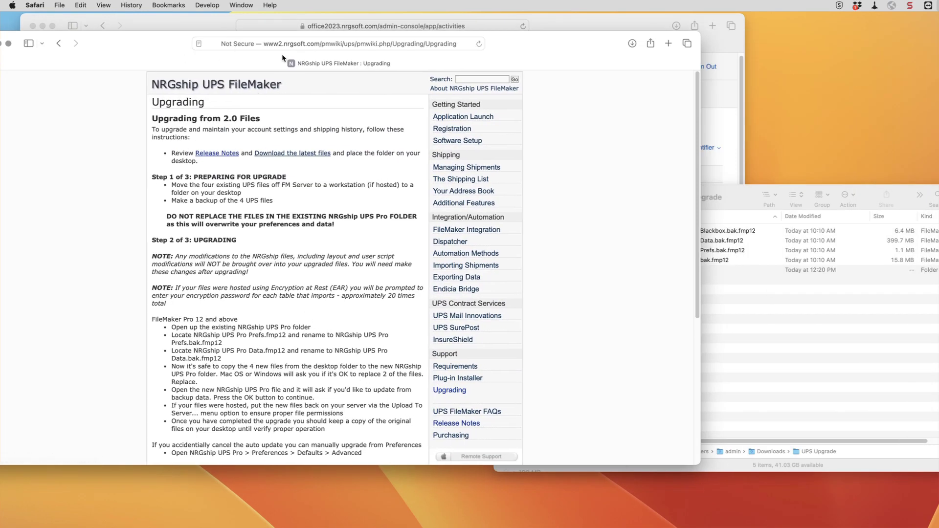
click(294, 158)
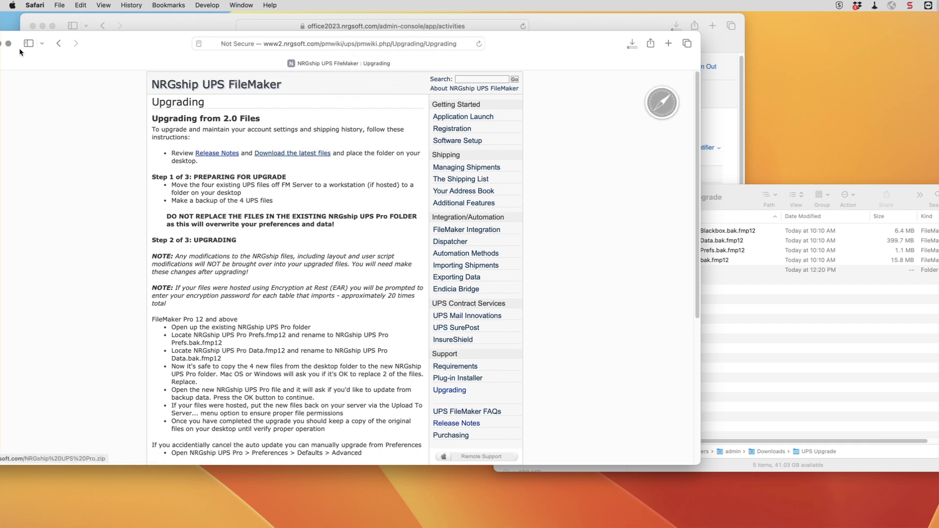
drag(155, 43, 301, 59)
click(168, 60)
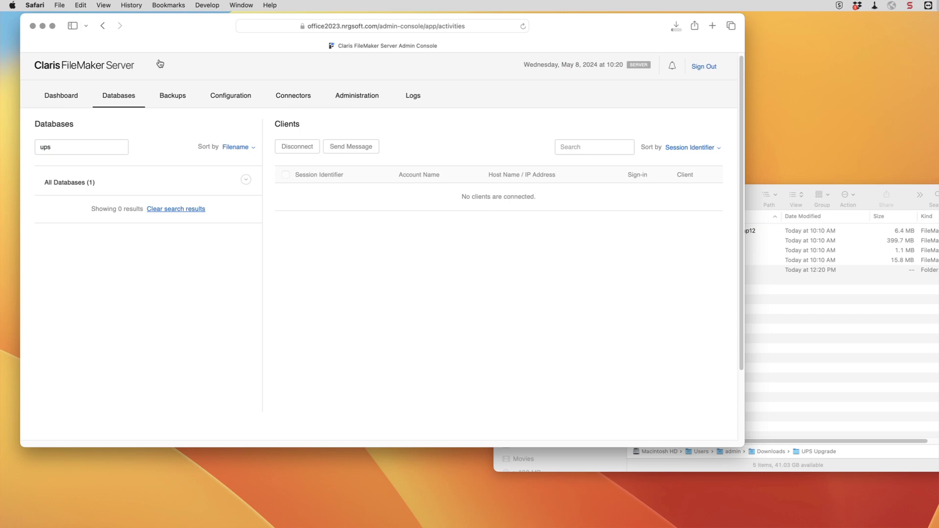
Return to Downloads in Finder and expand NRGship UPS Pro.zip.
click(835, 367)
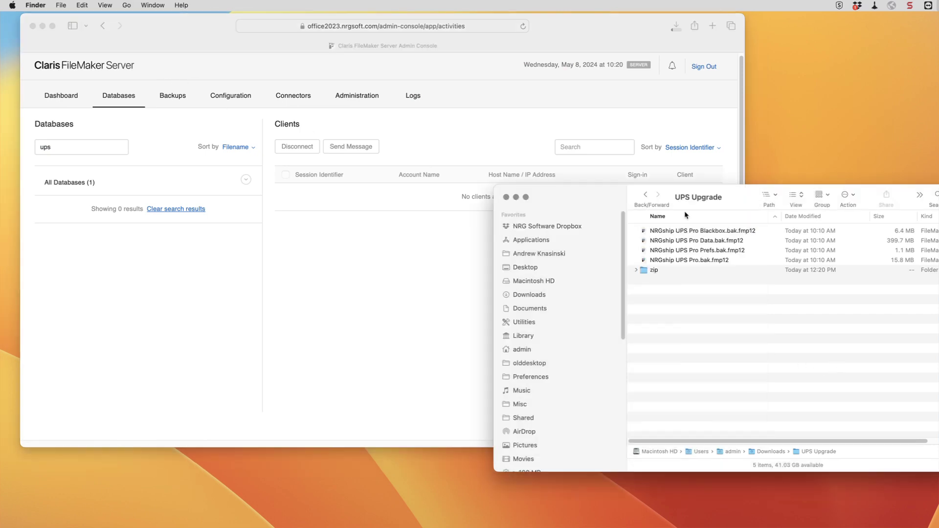
click(647, 196)
click(648, 195)
click(647, 192)
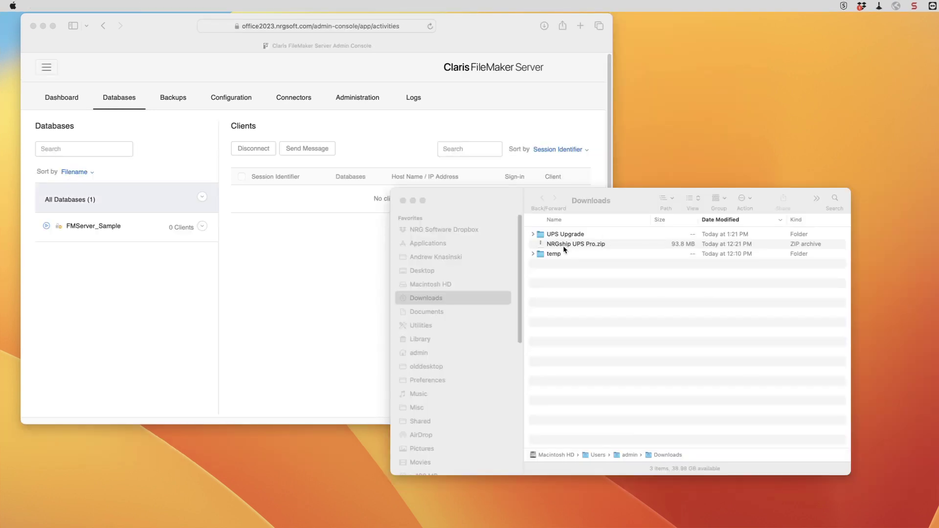
double_click(563, 245)
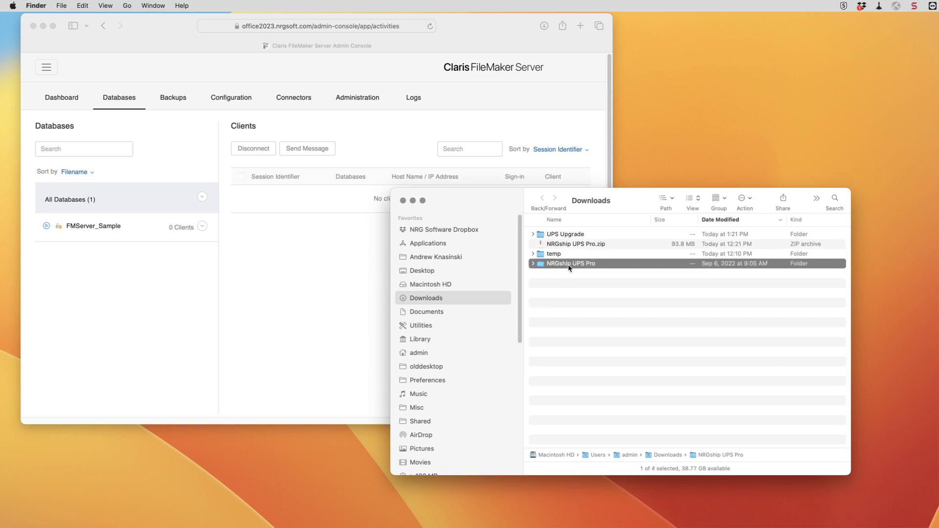
Open NRGship UPS Pro > FMP12 Format and select the four NRGship files.
double_click(568, 265)
double_click(564, 235)
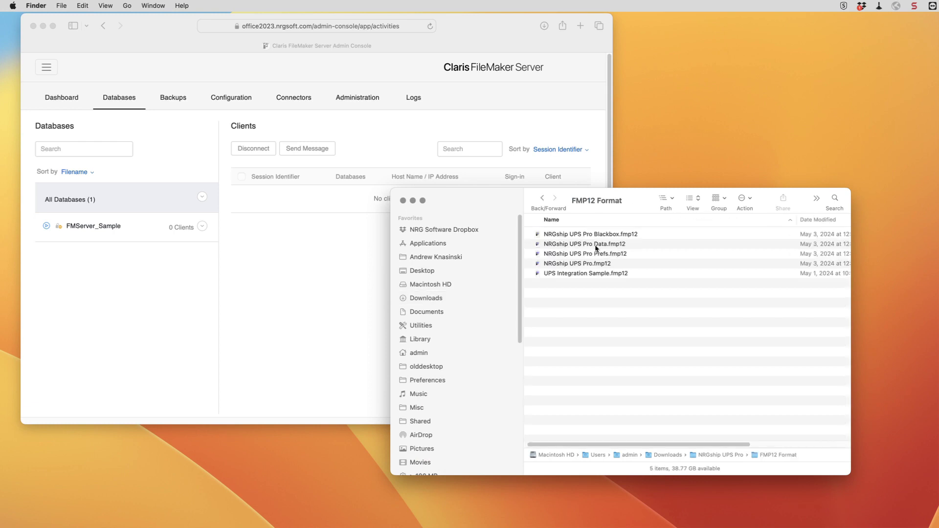
click(597, 266)
shift+click(630, 238)
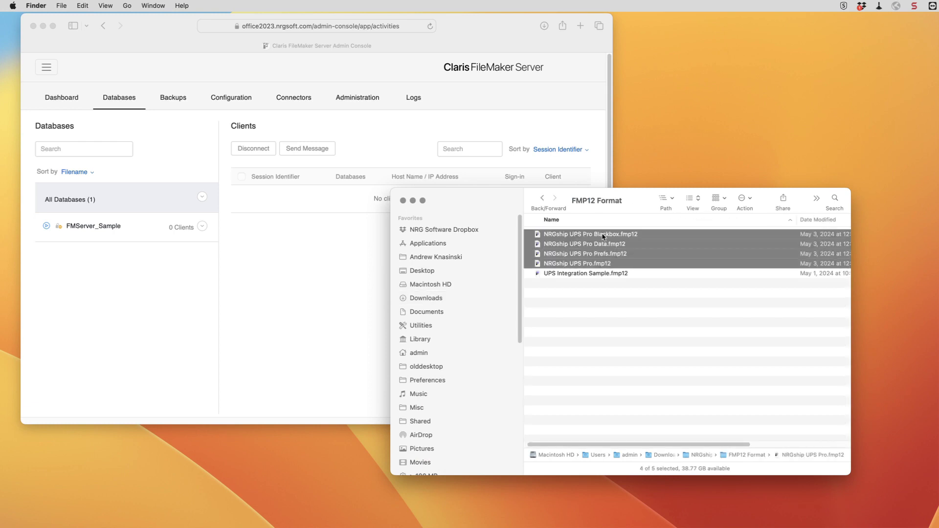
Go back to the UPS Upgrade folder and bring up the actions menu for NRGship UPS Pro.fmp12.
click(543, 199)
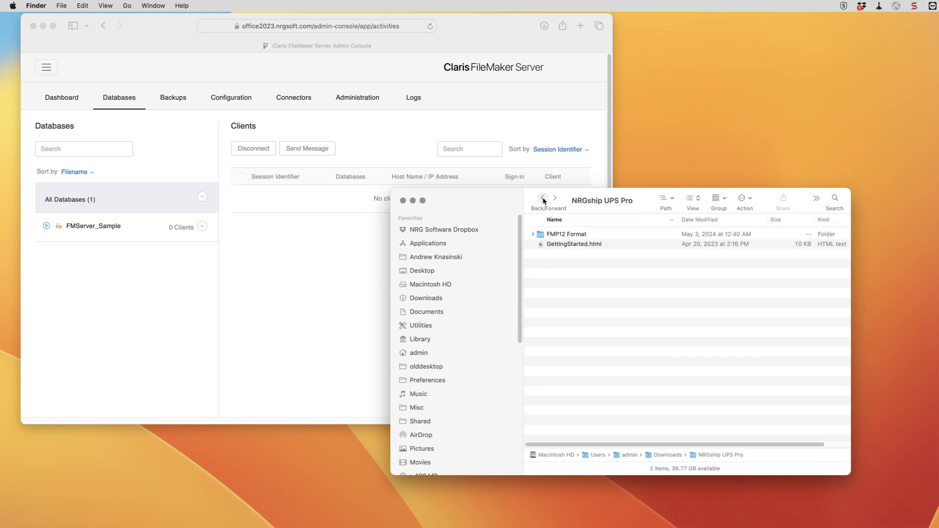
click(542, 200)
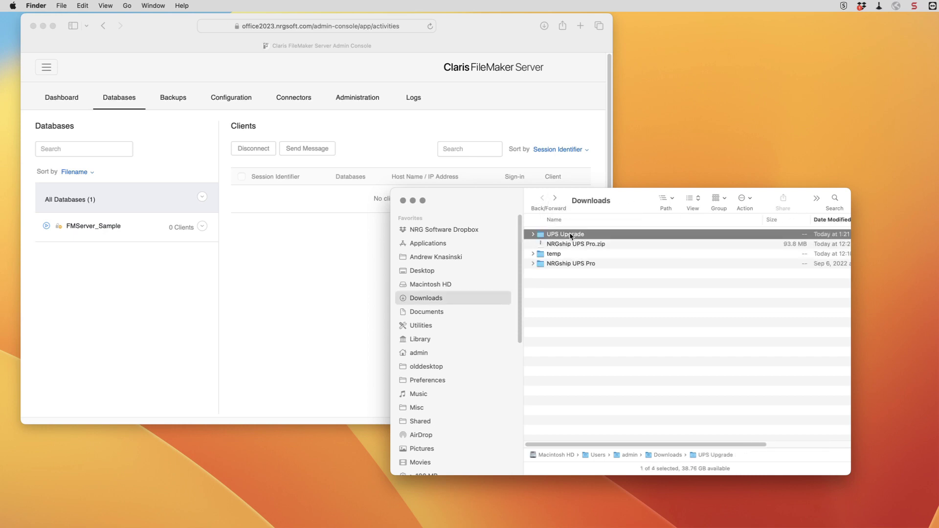
double_click(571, 235)
click(542, 198)
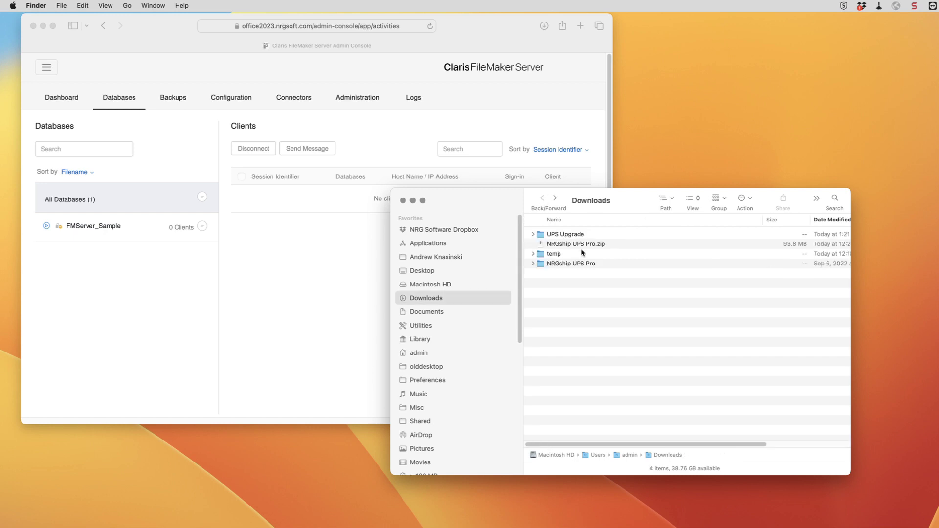
double_click(572, 235)
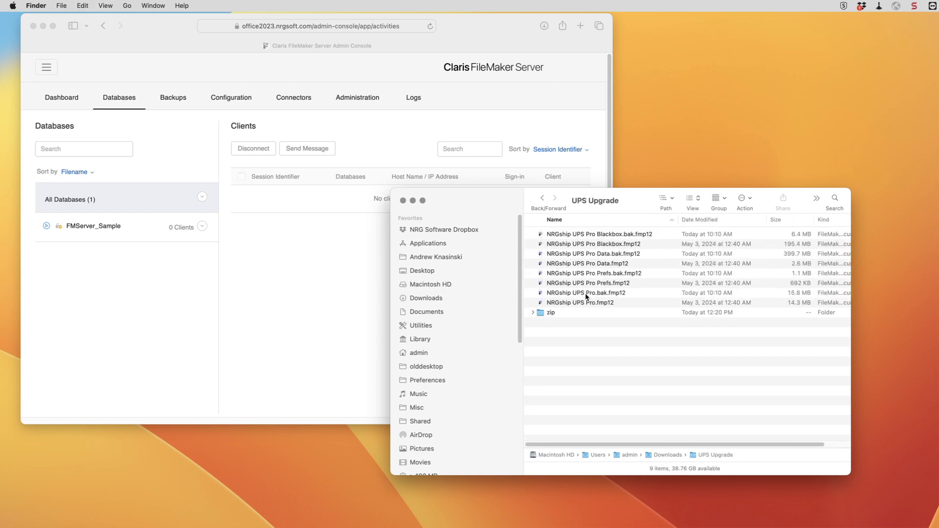
right_click(571, 304)
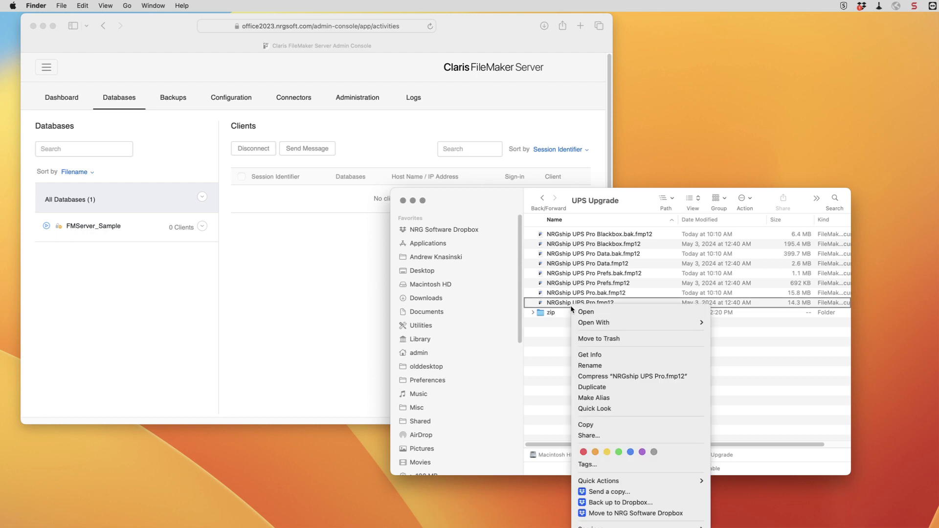
Open the new NRGship UPS Pro.fmp12 and accept the Auto Update from backup data.
click(601, 315)
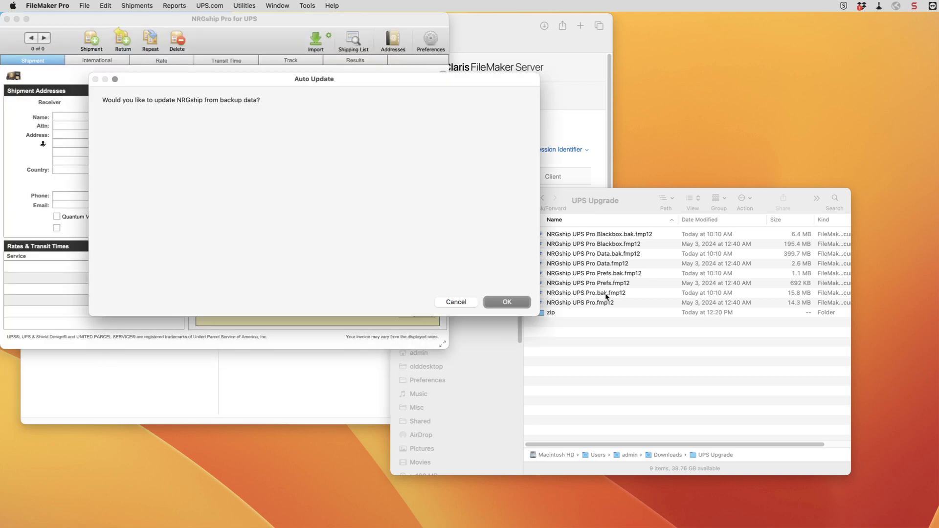
click(516, 302)
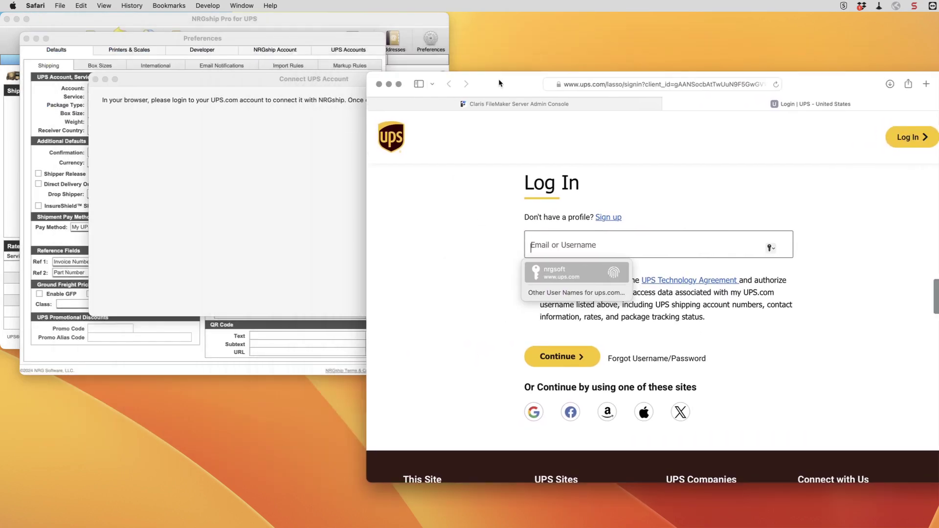
Fill in the saved UPS username, accept the UPS Technology Agreement and continue.
click(166, 140)
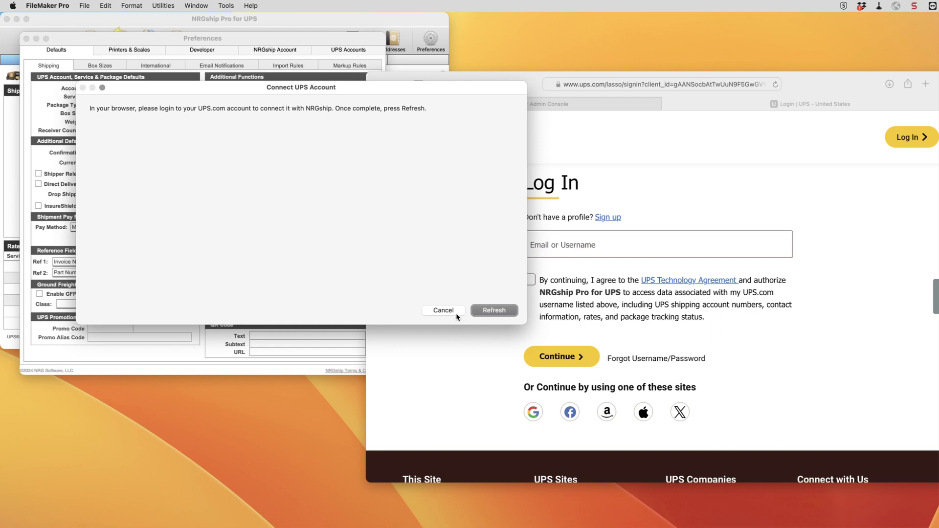
click(483, 349)
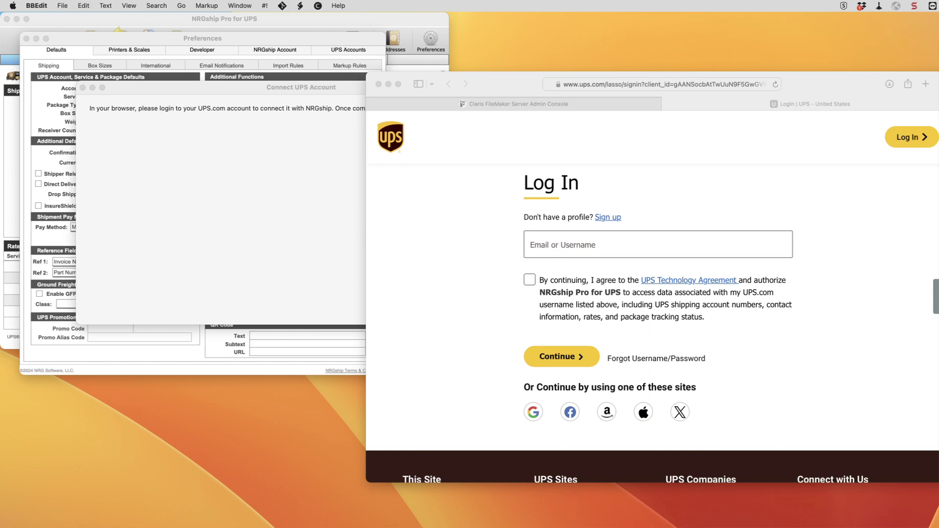
click(573, 245)
click(562, 270)
click(529, 280)
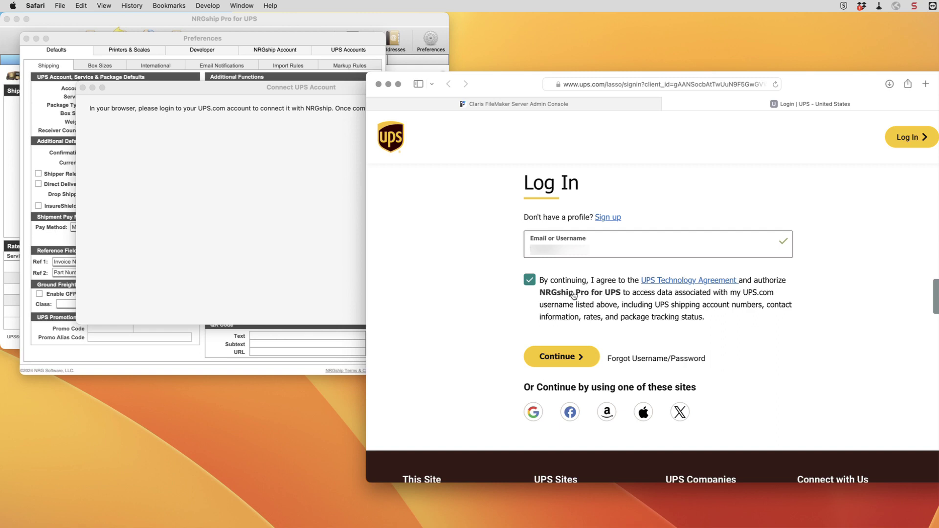
click(562, 361)
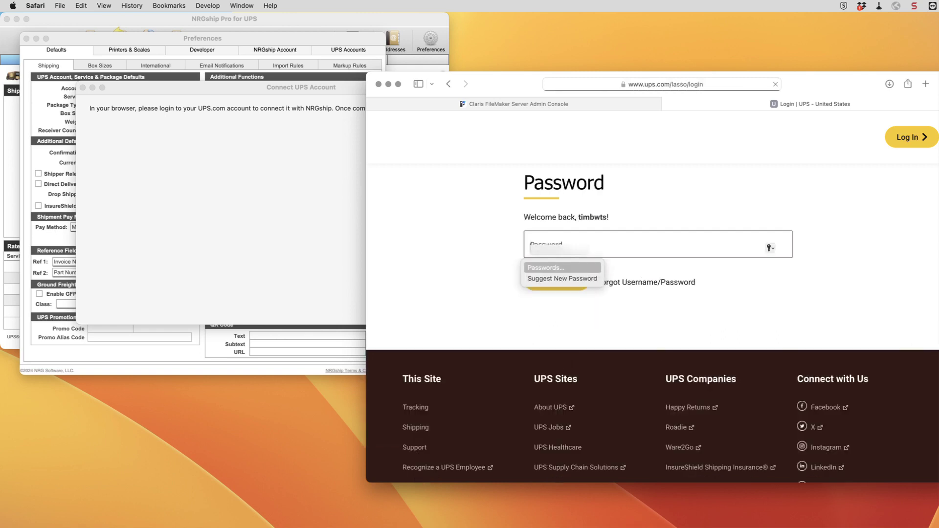
Fill in the saved account password, log in to UPS, and close the authorization page.
key(super+Tab)
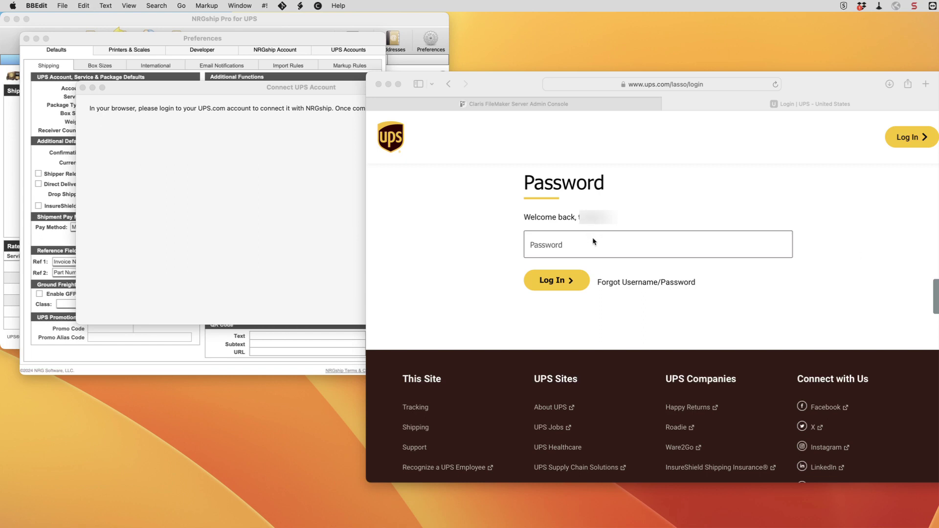
click(593, 238)
click(557, 264)
click(555, 282)
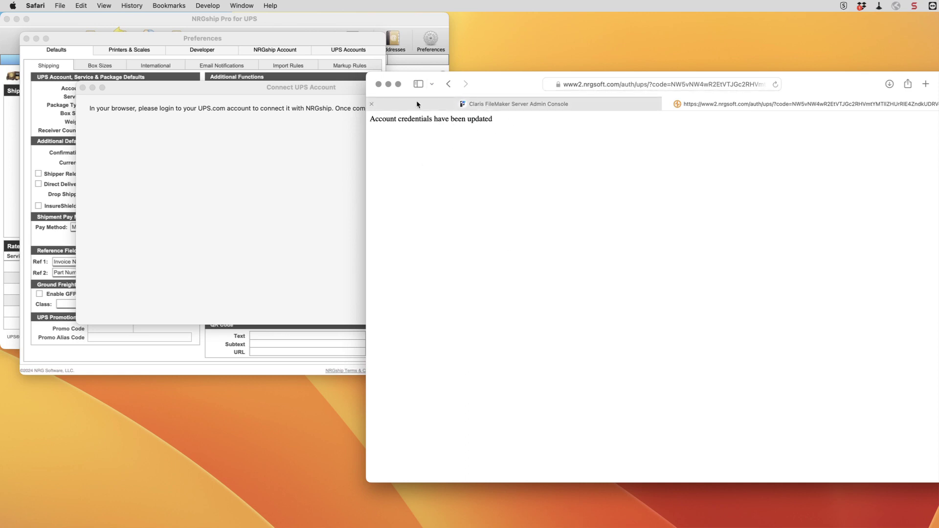
click(676, 104)
Refresh the UPS account connection until NRGship reports 'Update complete! You're ready to ship!'.
click(285, 134)
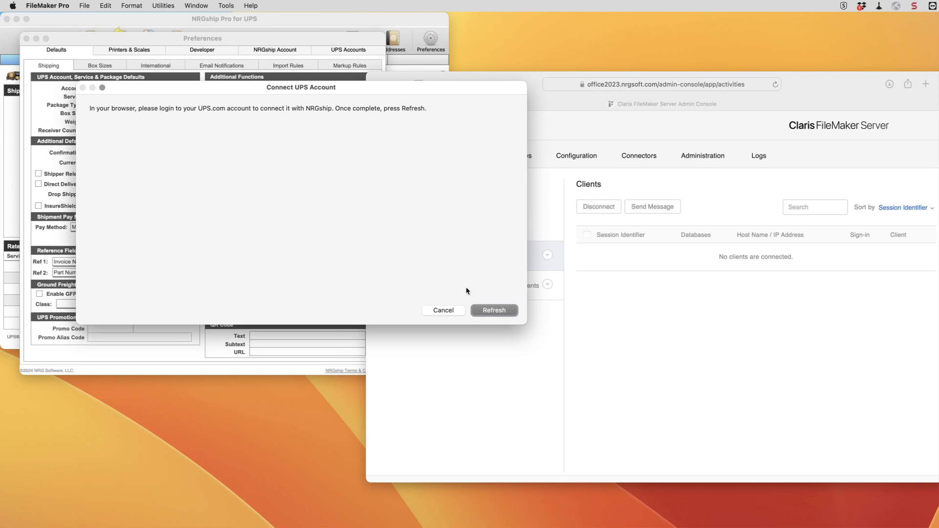
click(496, 311)
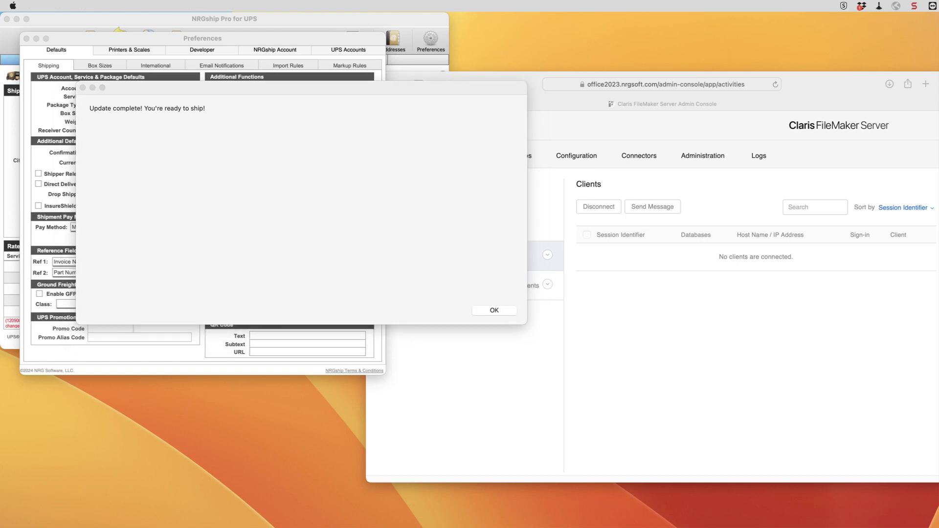
Confirm the UPS account is listed under Preferences' UPS Accounts, then start a blank New Shipment record.
click(494, 313)
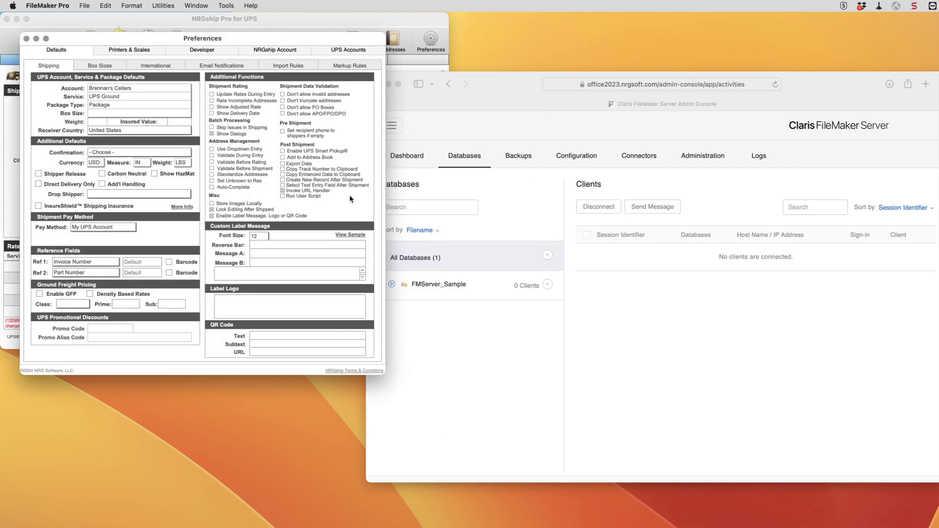
click(357, 50)
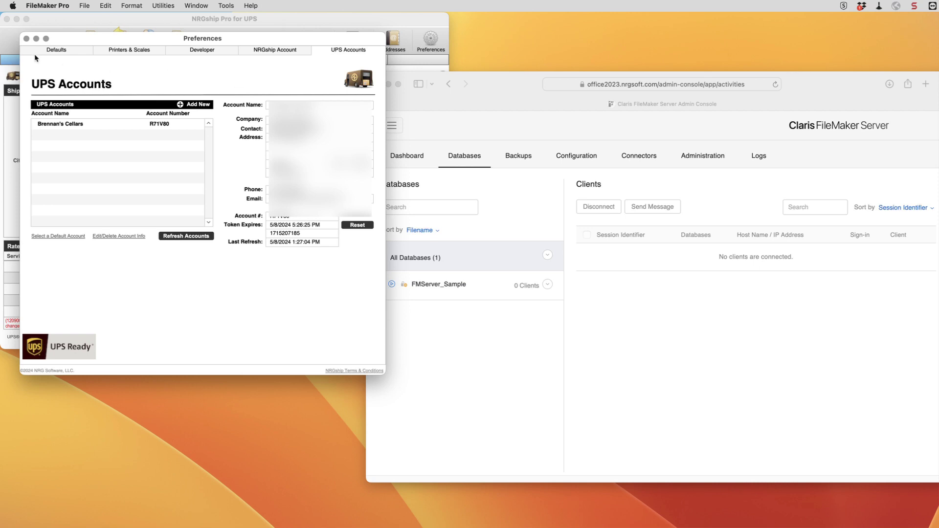
click(26, 39)
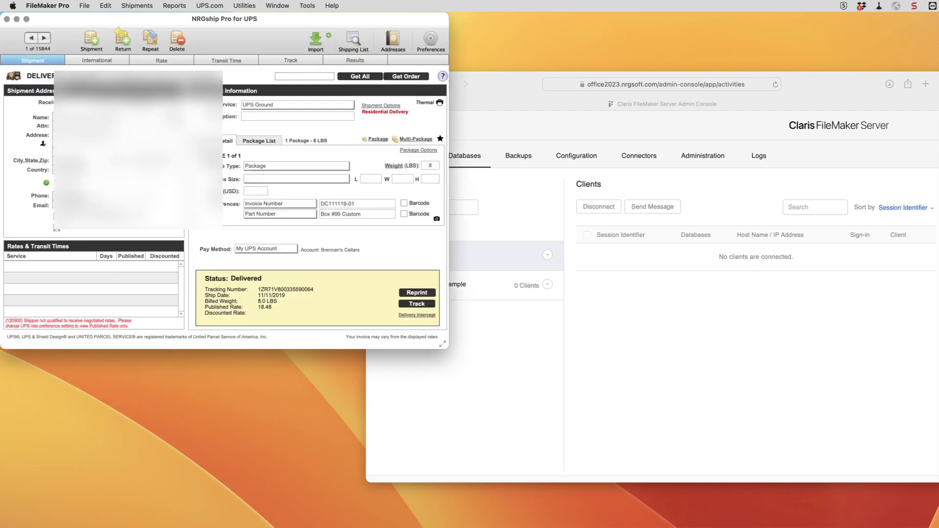
click(92, 39)
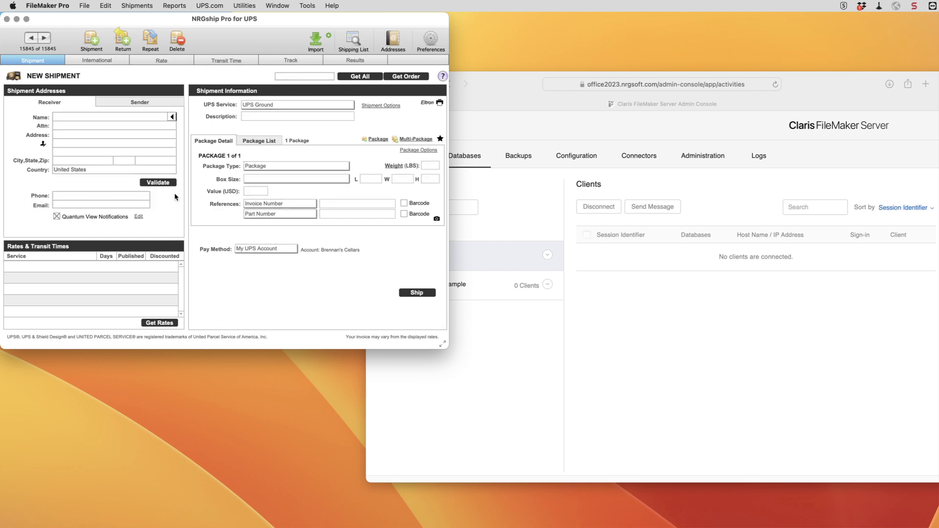
Quit FileMaker and open NRGship UPS Pro Data.bak.fmp12 from the Backup_2024_05_08 folder.
click(44, 7)
click(54, 117)
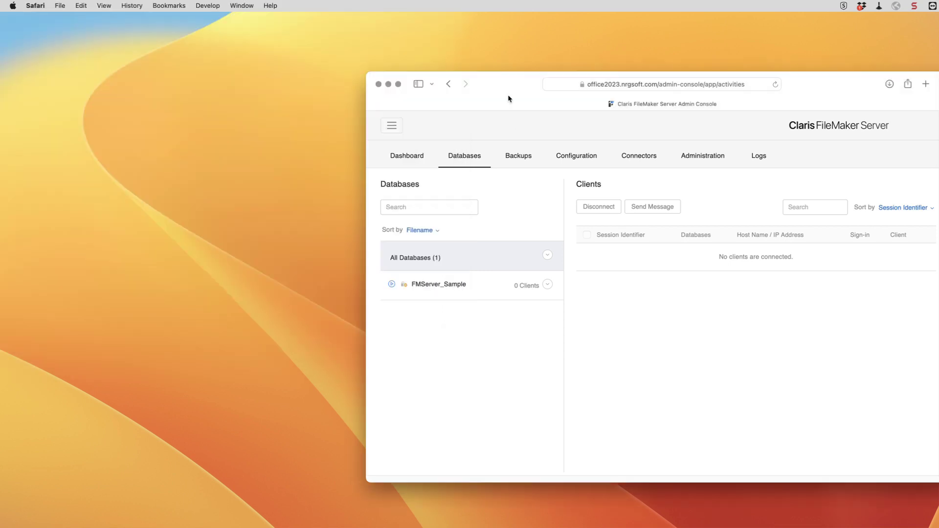
drag(509, 99, 185, 66)
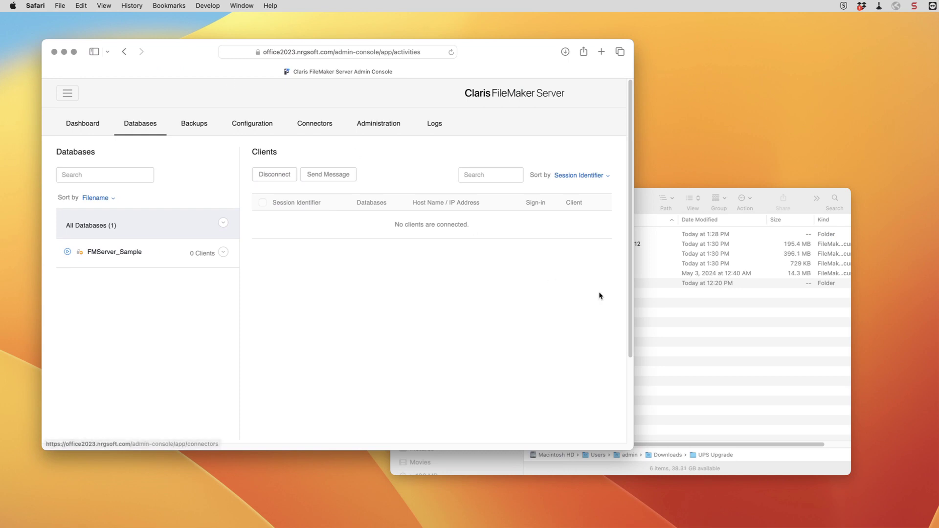
click(664, 283)
click(562, 237)
double_click(562, 240)
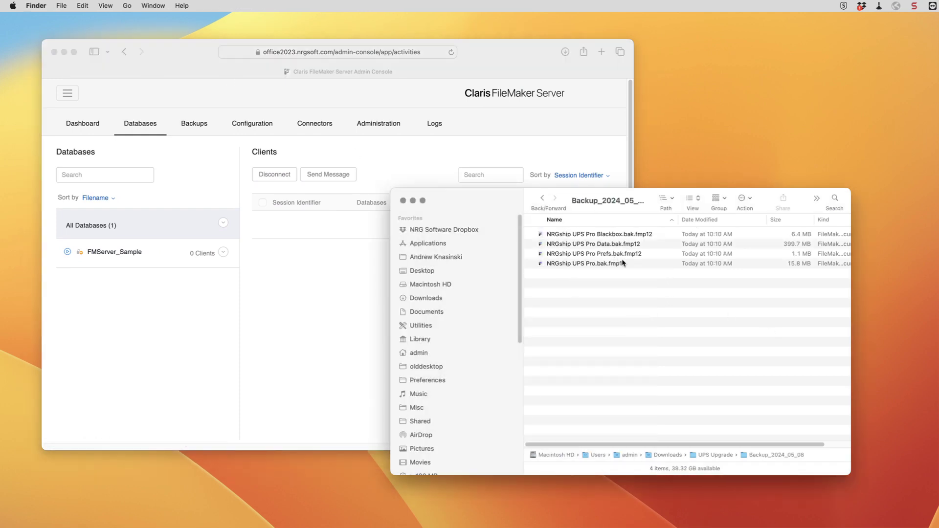
double_click(585, 244)
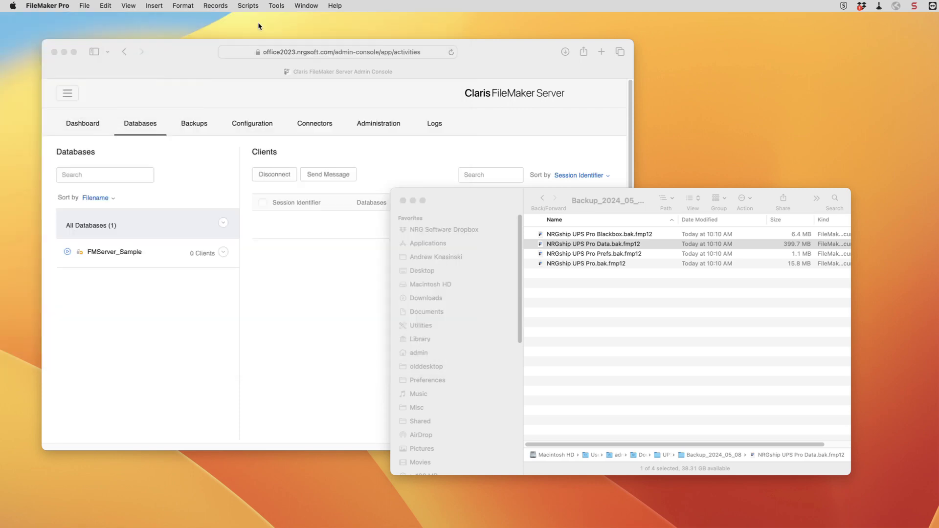
double_click(594, 249)
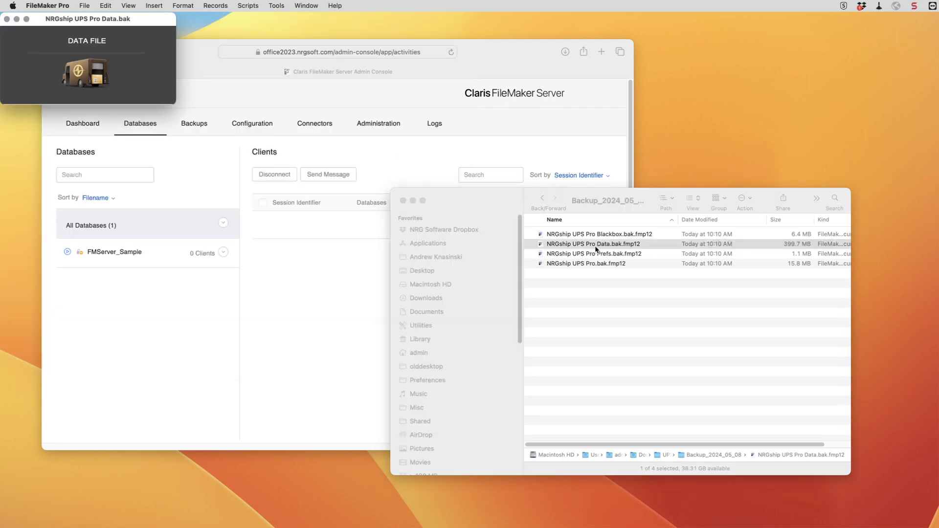
Run the Re-Login script and sign in with the developer account and password.
click(250, 6)
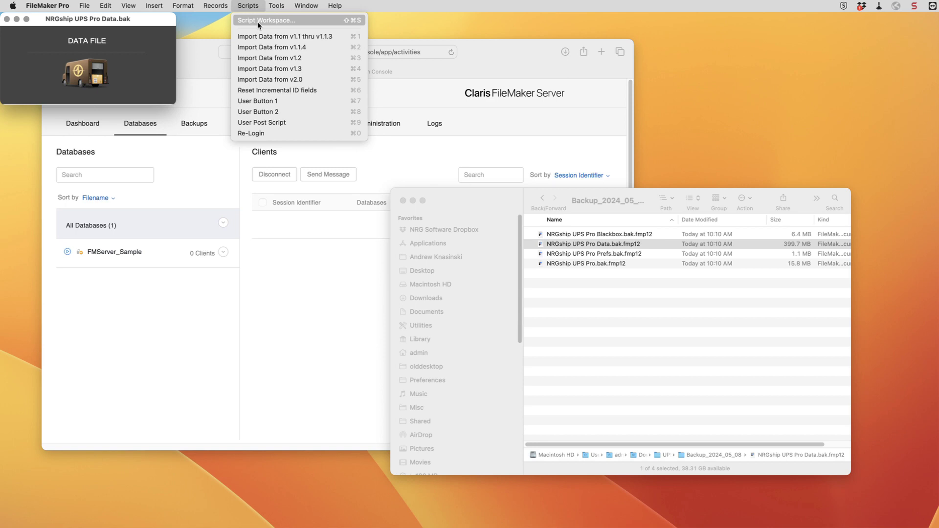
click(269, 133)
key(Tab)
key(Return)
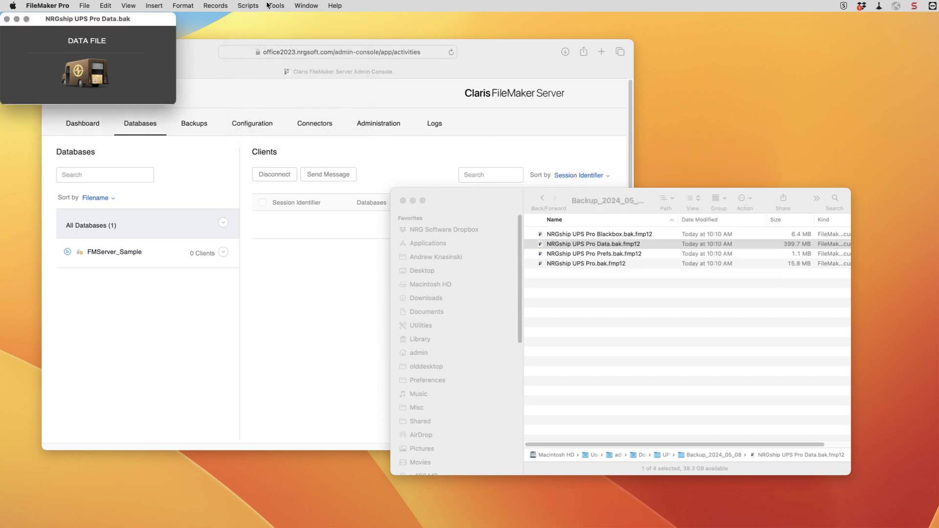
click(248, 6)
Copy all steps of the User Post Script in Script Workspace, then hide FileMaker.
click(272, 19)
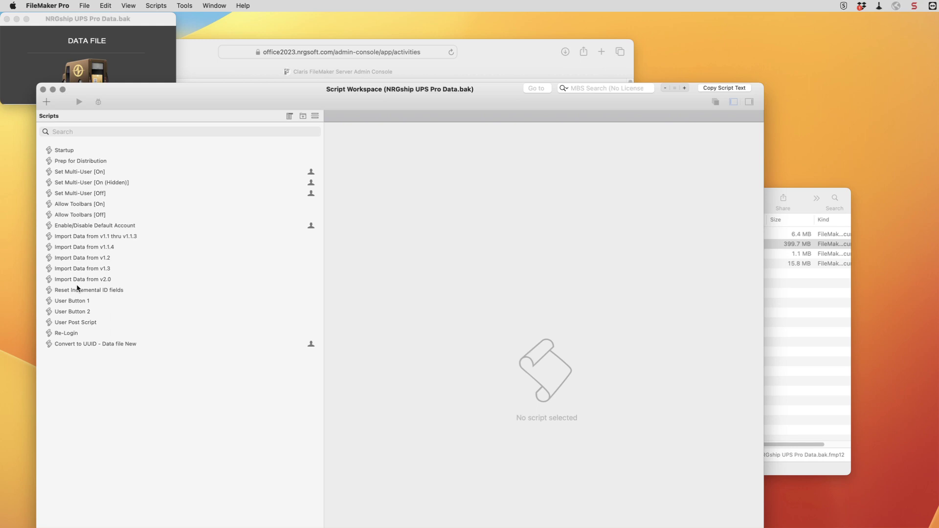
click(55, 324)
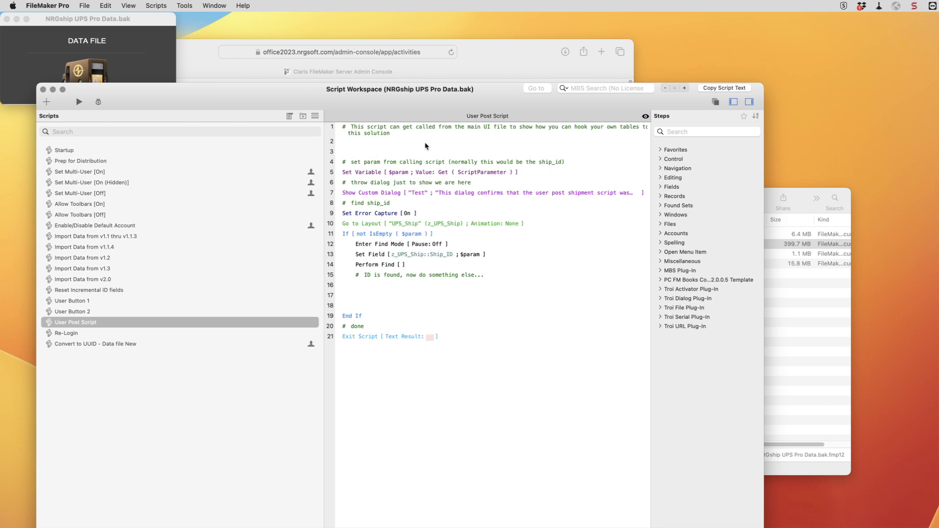
key(super+a)
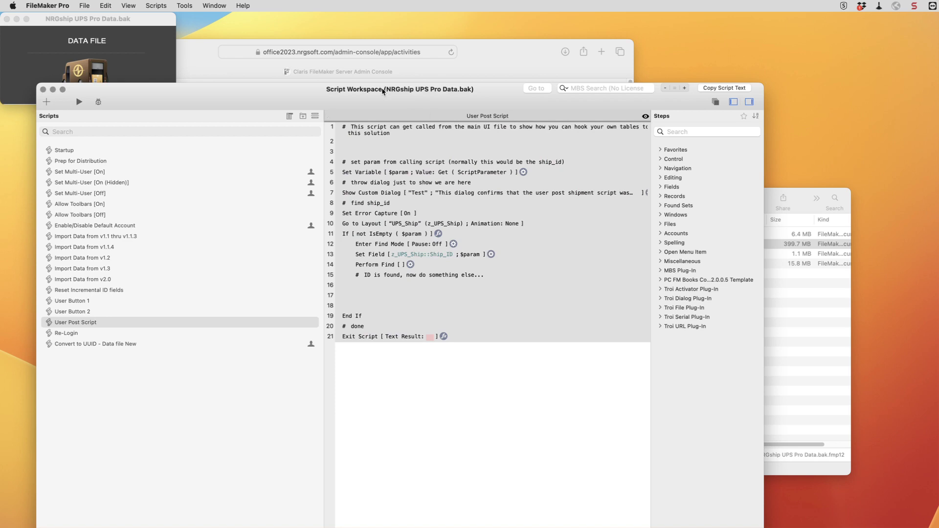
key(super+h)
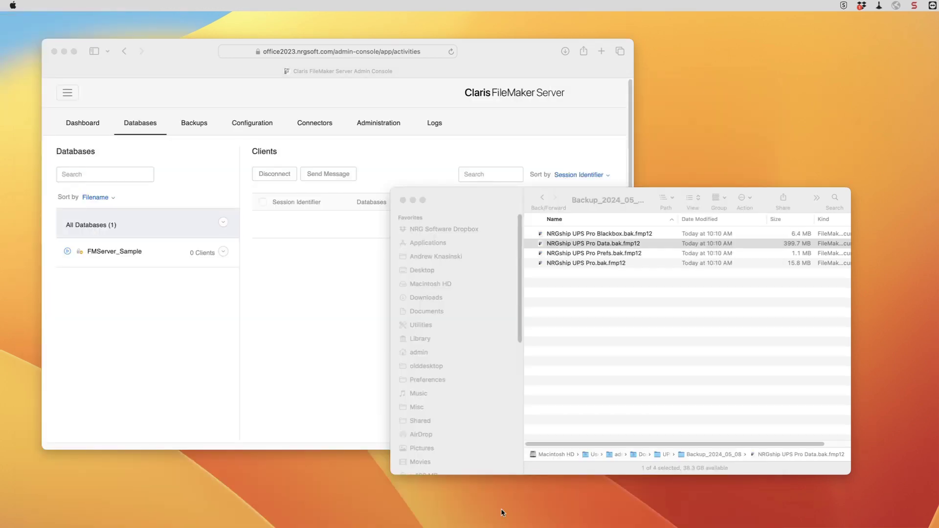
Show the UPS Upgrade folder in Finder and sign in to the server through Upload to Host.
click(697, 331)
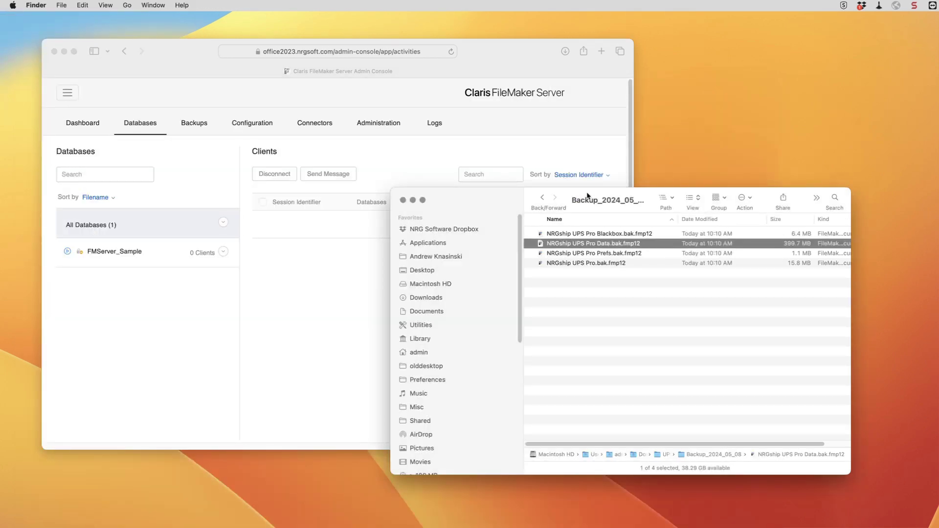
click(542, 197)
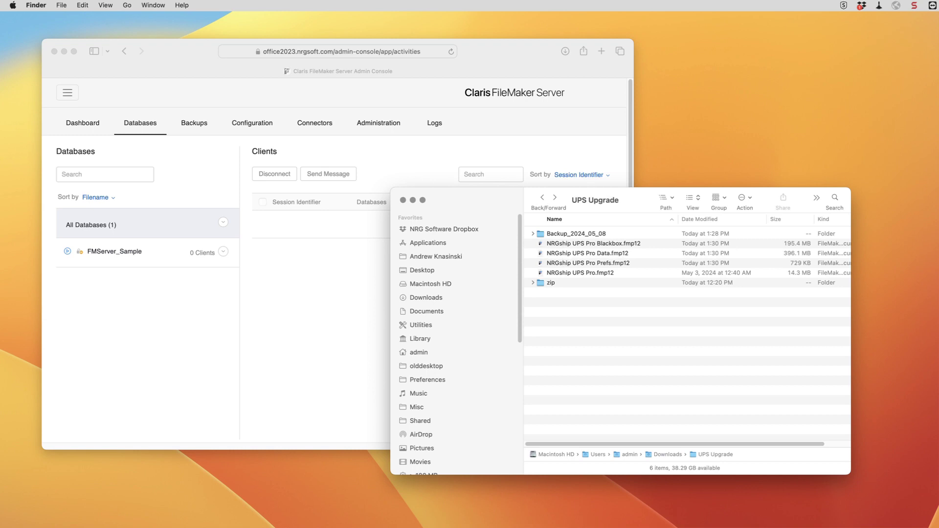
key(super+Tab)
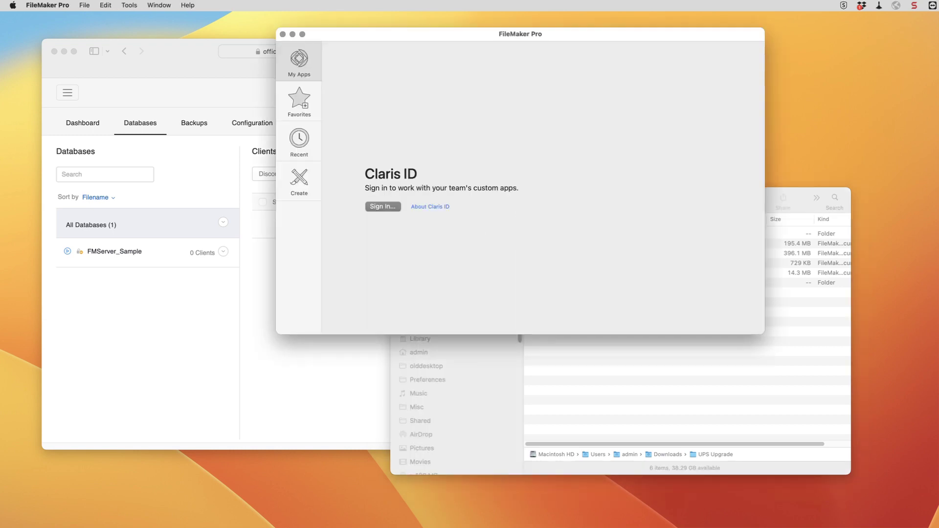
click(80, 5)
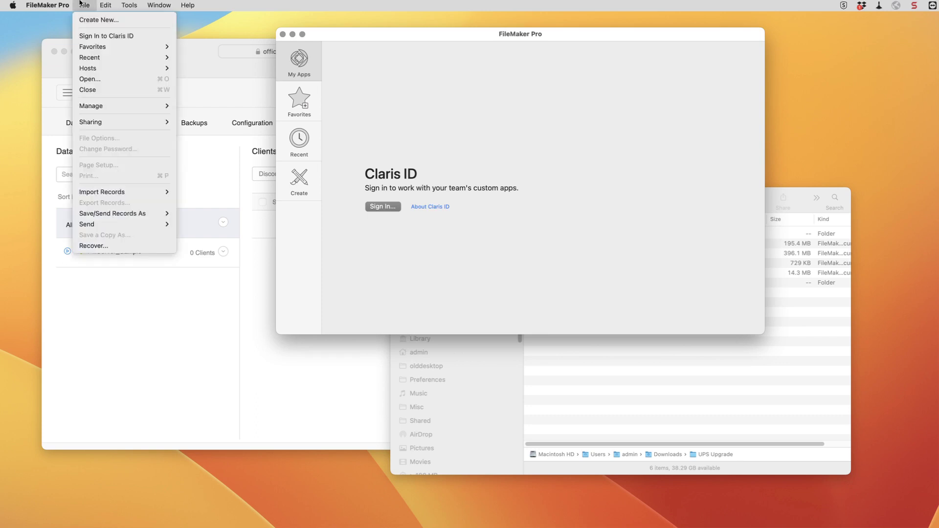
mouse_move(118, 122)
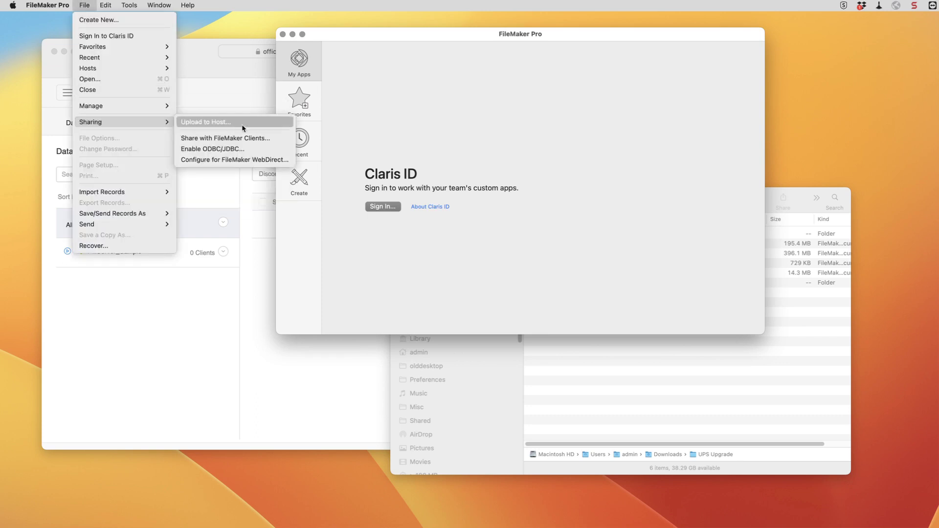
click(244, 123)
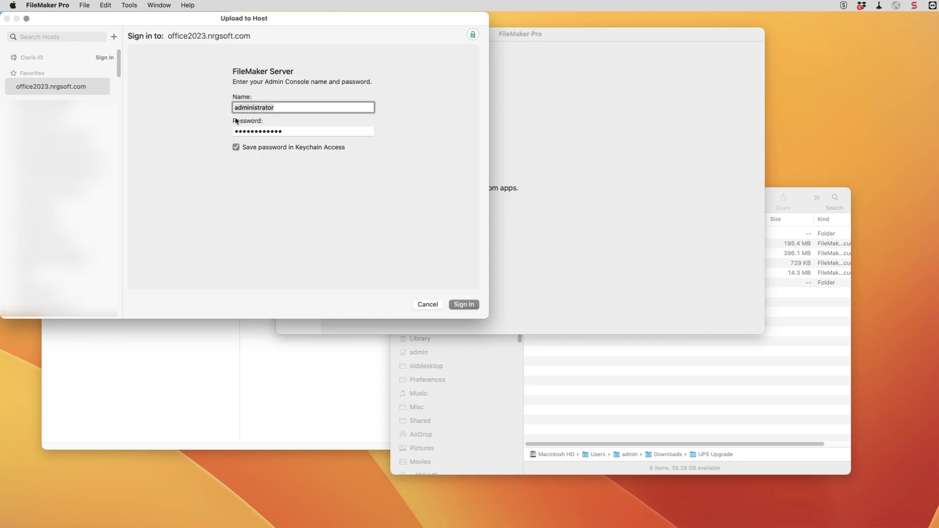
click(468, 305)
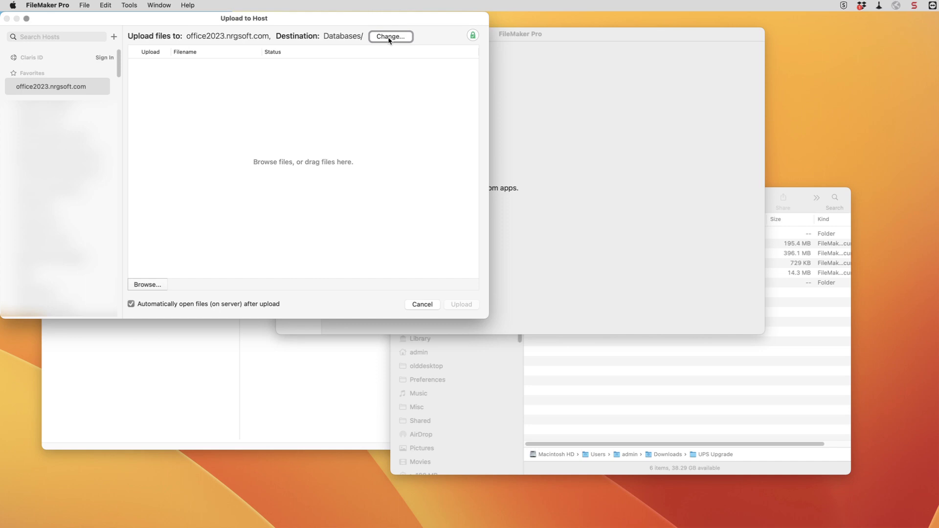
Add the four new NRGship UPS Pro fmp12 files to the upload list and upload them.
click(774, 433)
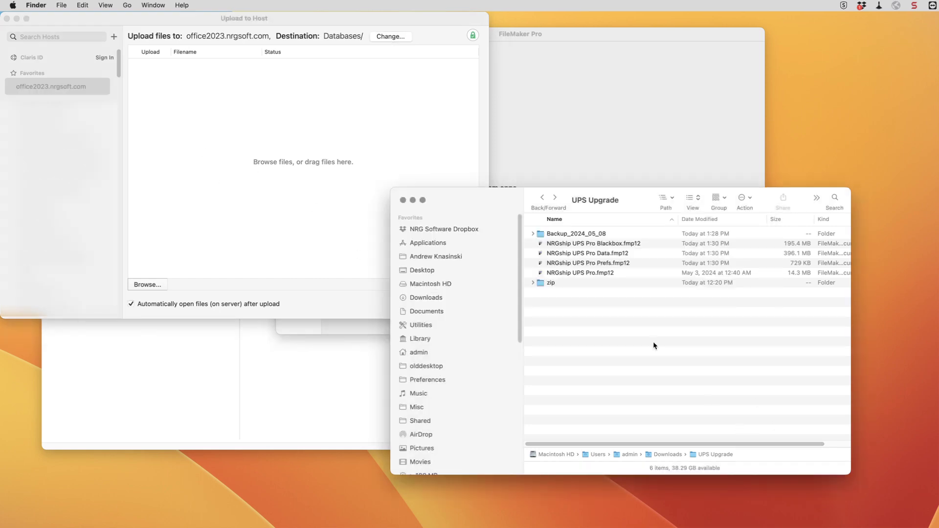
click(570, 244)
shift+click(582, 274)
drag(582, 274, 318, 164)
click(361, 310)
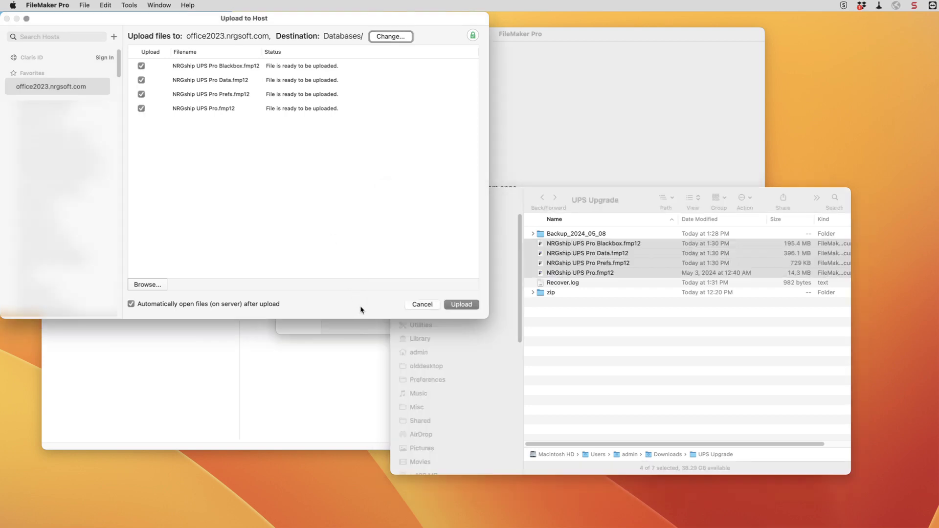
click(462, 305)
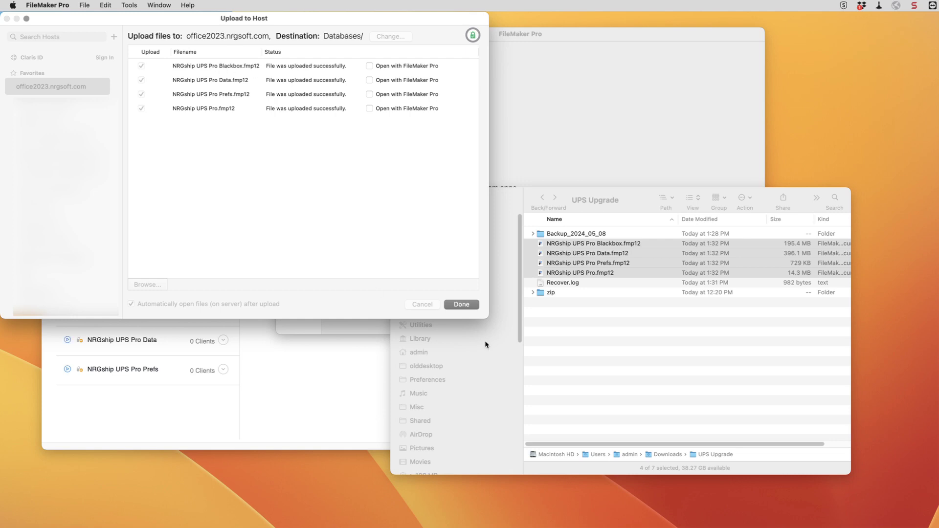
click(461, 305)
Close the finished upload window and browse the files hosted on office2023.nrgsoft.com.
click(194, 185)
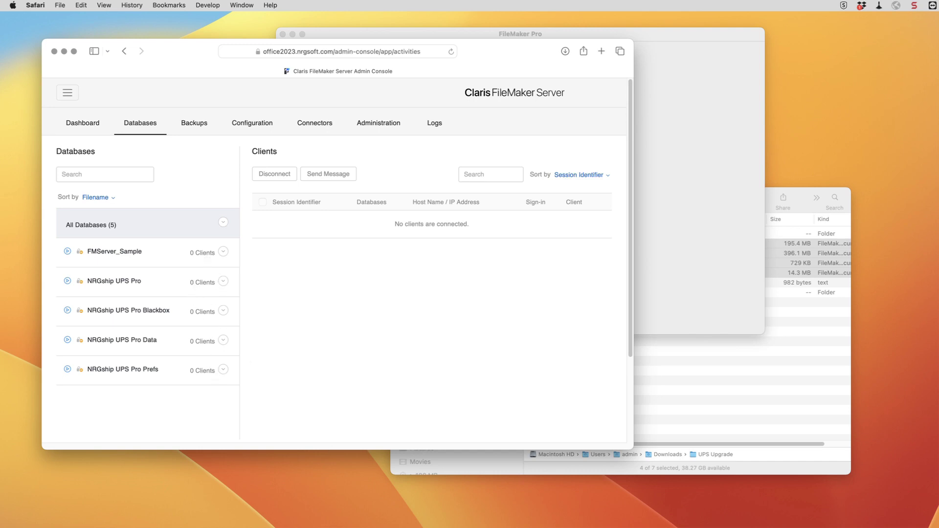
key(super+Tab)
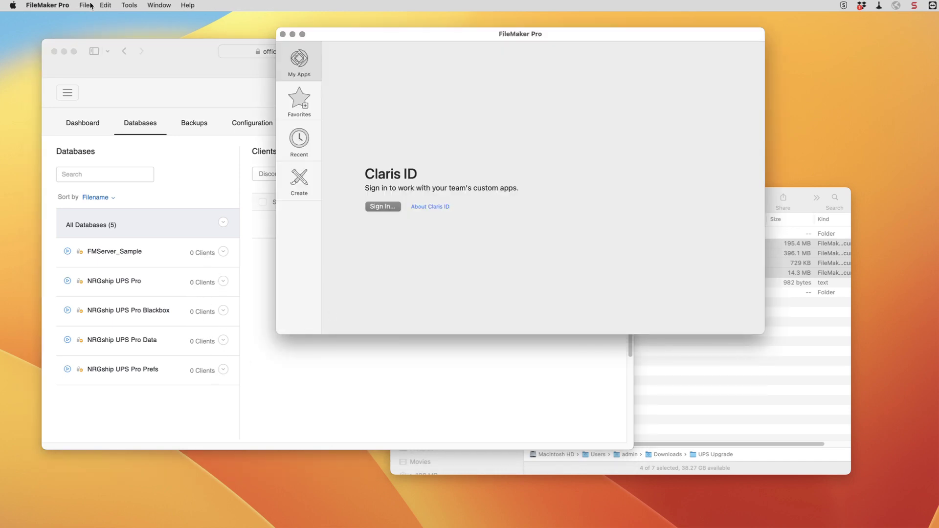
click(88, 5)
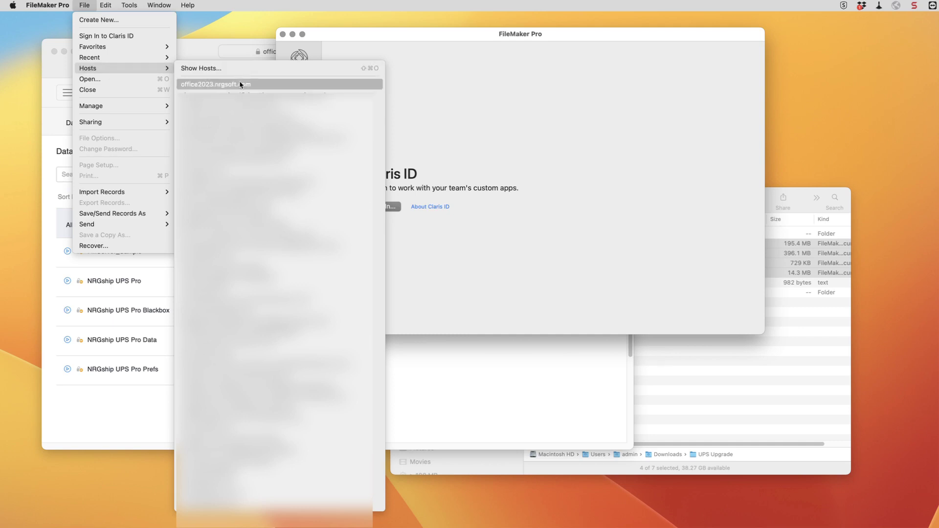
click(241, 85)
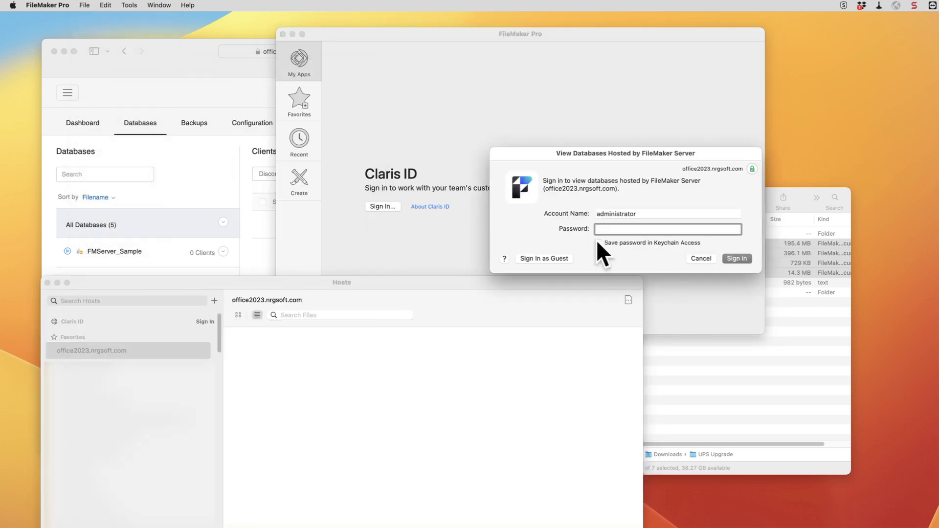
Sign in to the server with the developer account and open the hosted NRGship UPS Pro file.
key(shift+Tab)
text(developer)
key(Tab)
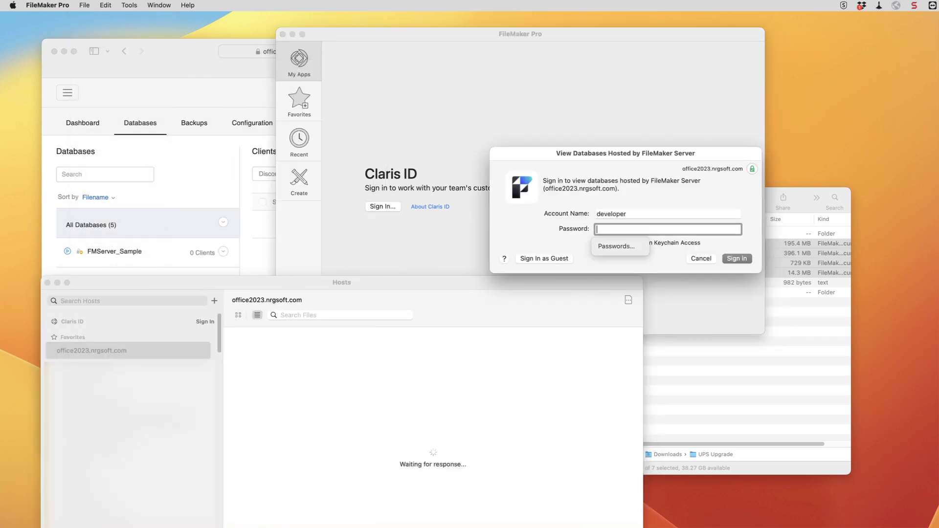
text(••••••)
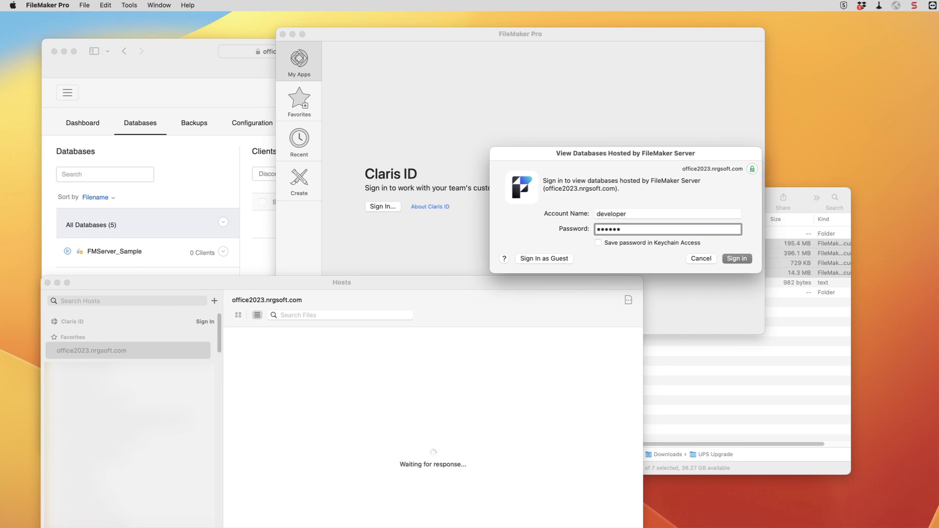
text(•)
key(Return)
click(271, 345)
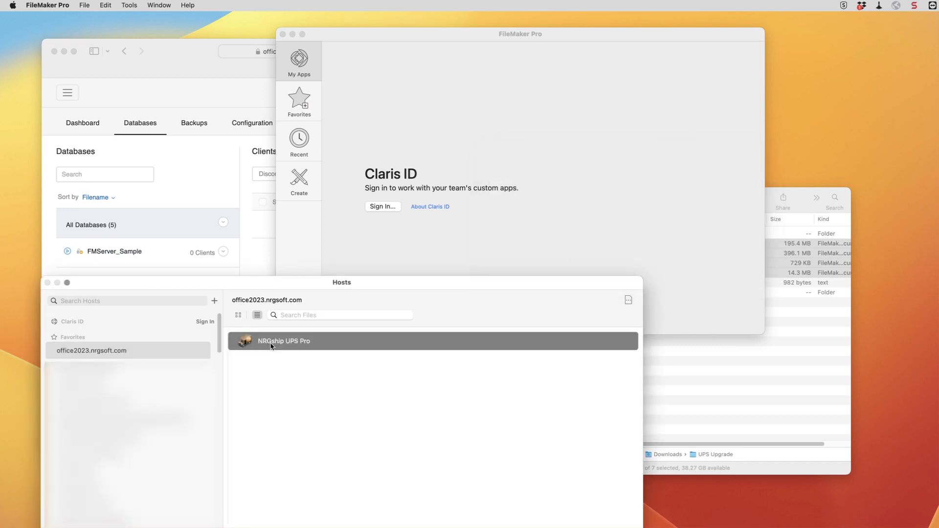